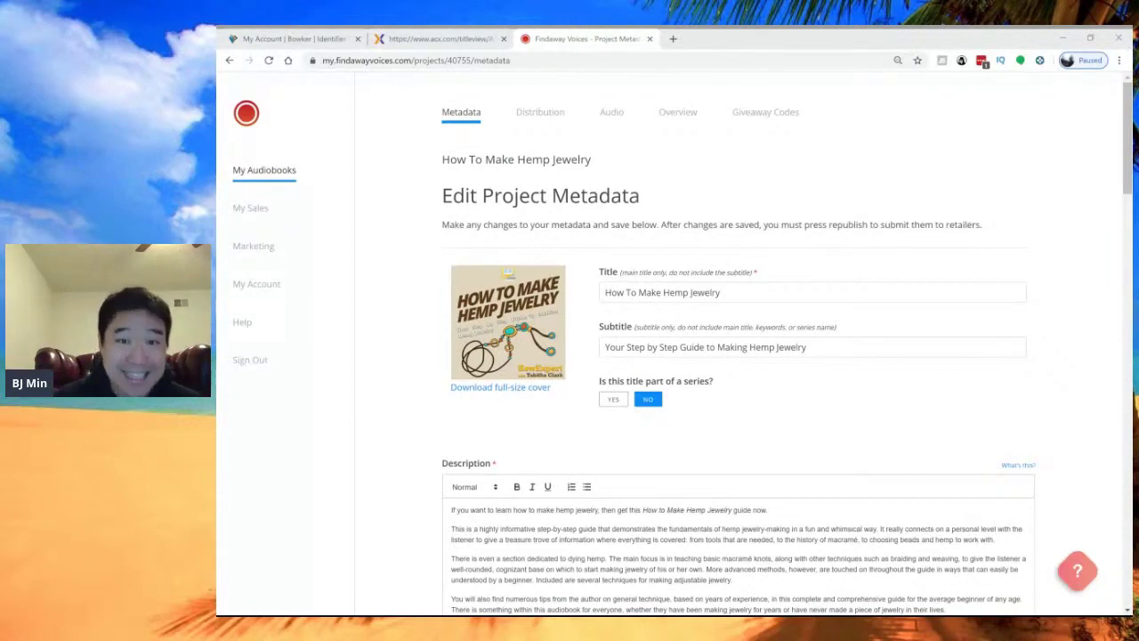
- Switch to the ACX title page and download the Opening Credits, Introduction and Chapter 1 audio tracks
click(432, 39)
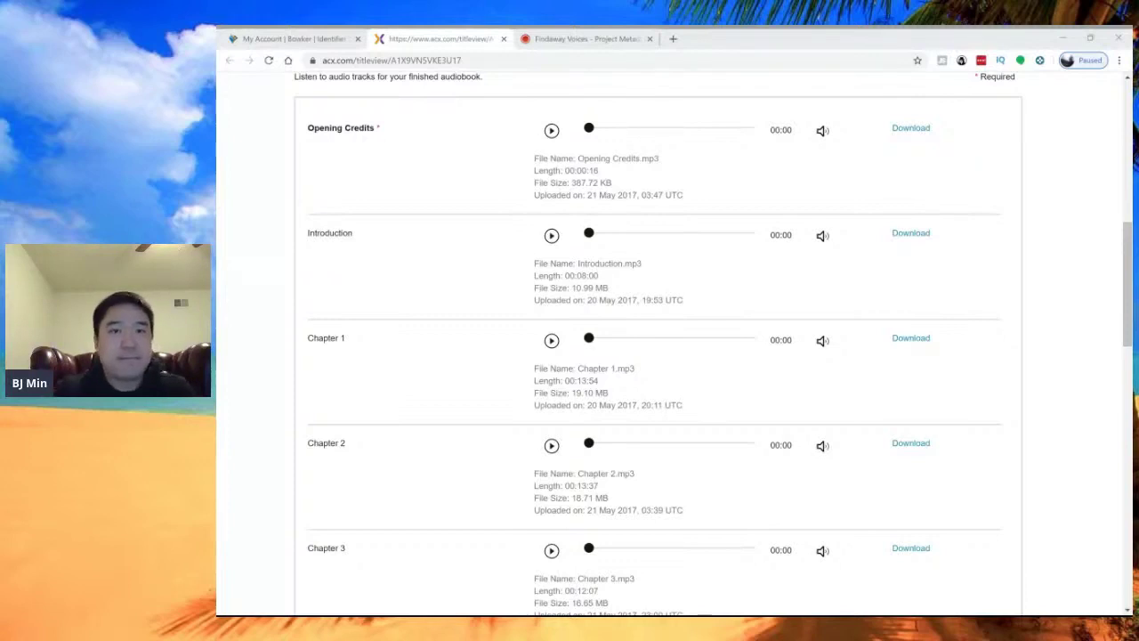
click(219, 235)
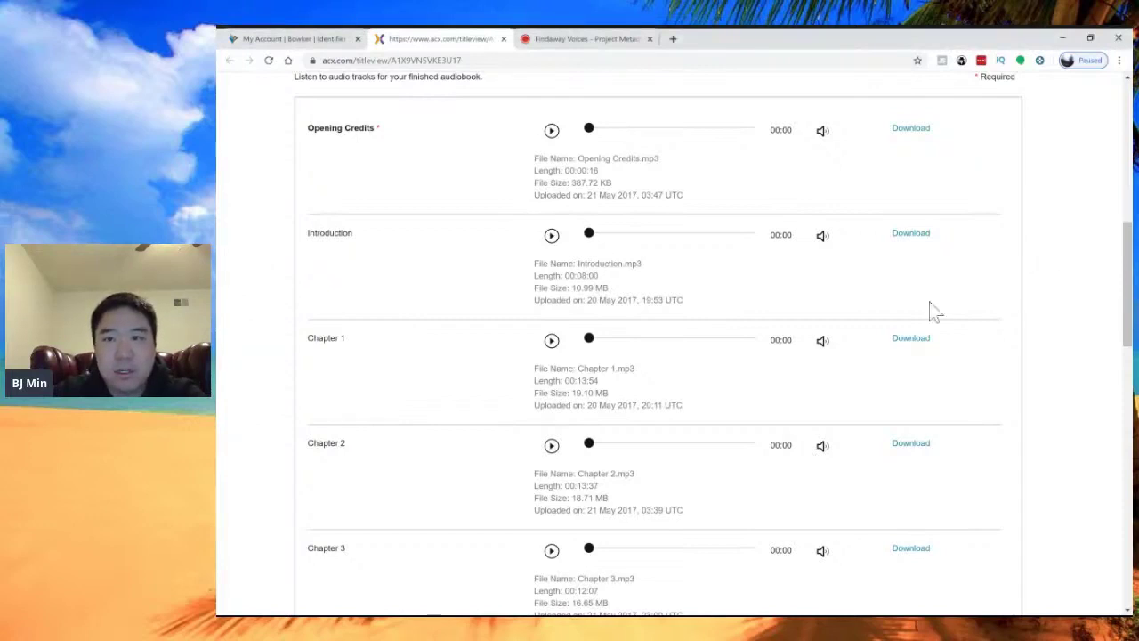
click(921, 132)
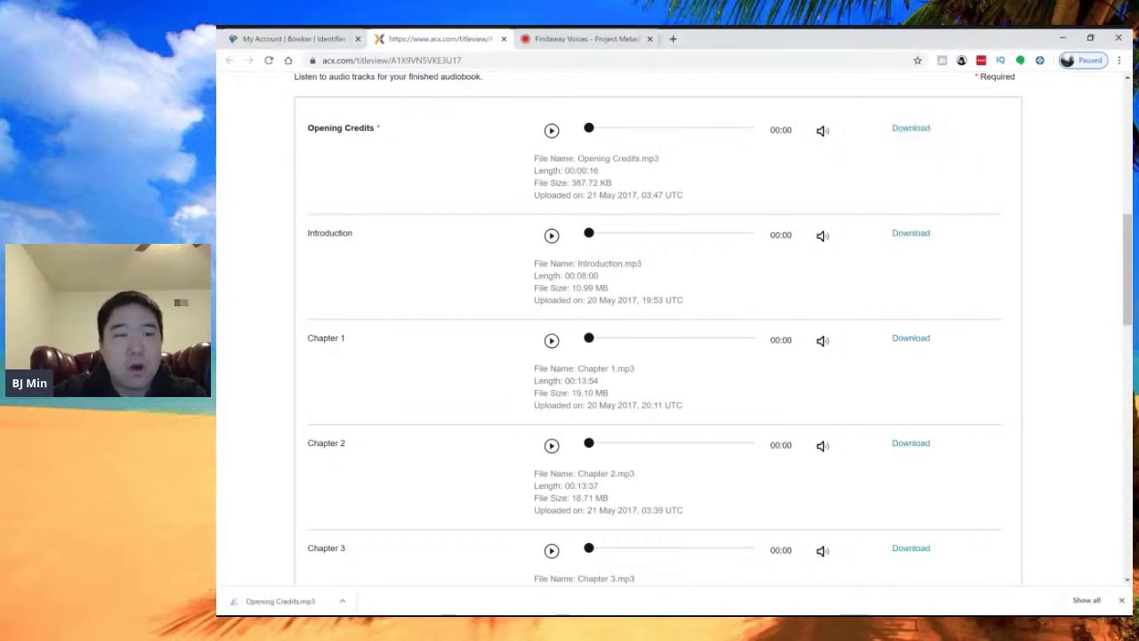
click(912, 237)
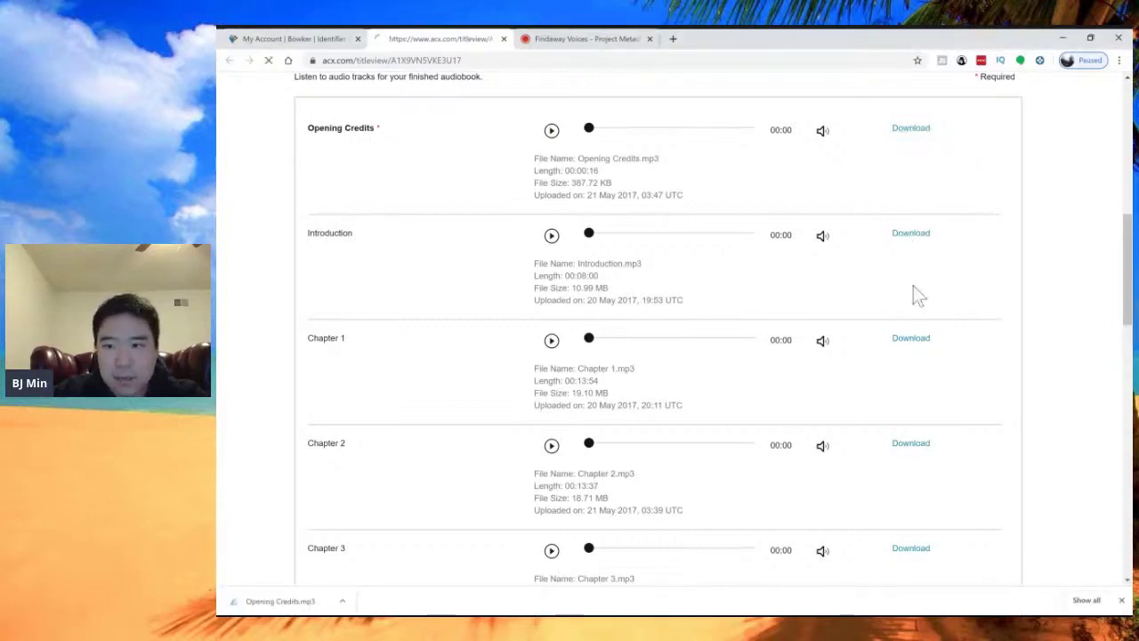
click(913, 345)
- Download the audio tracks for Chapters 2 through 6
scroll(912, 352, down, 3)
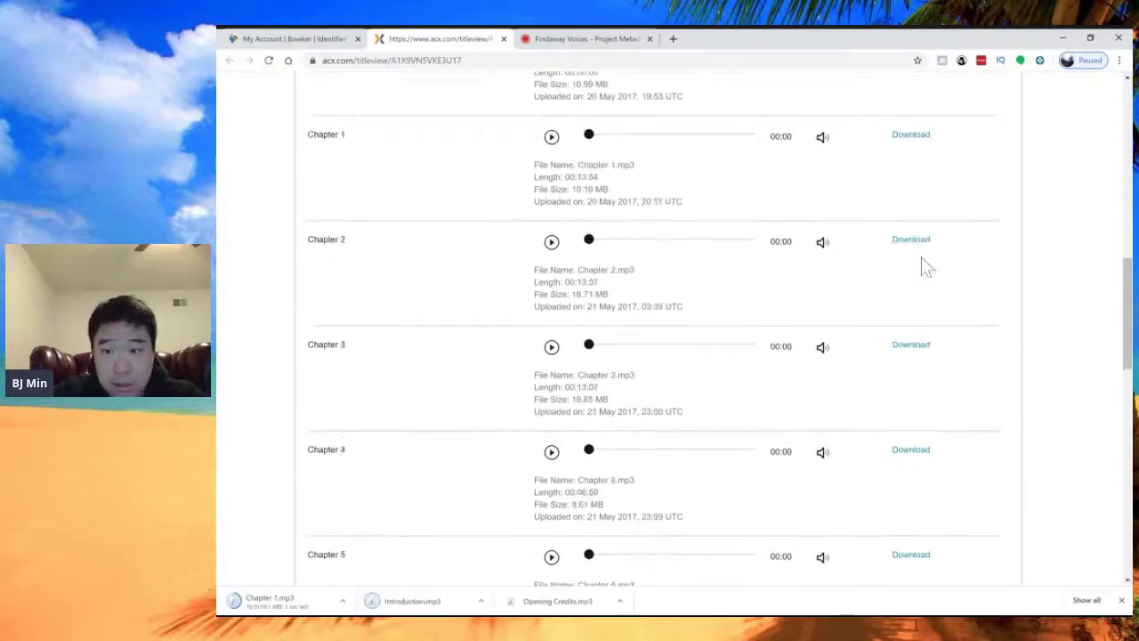
click(918, 248)
click(916, 352)
click(909, 445)
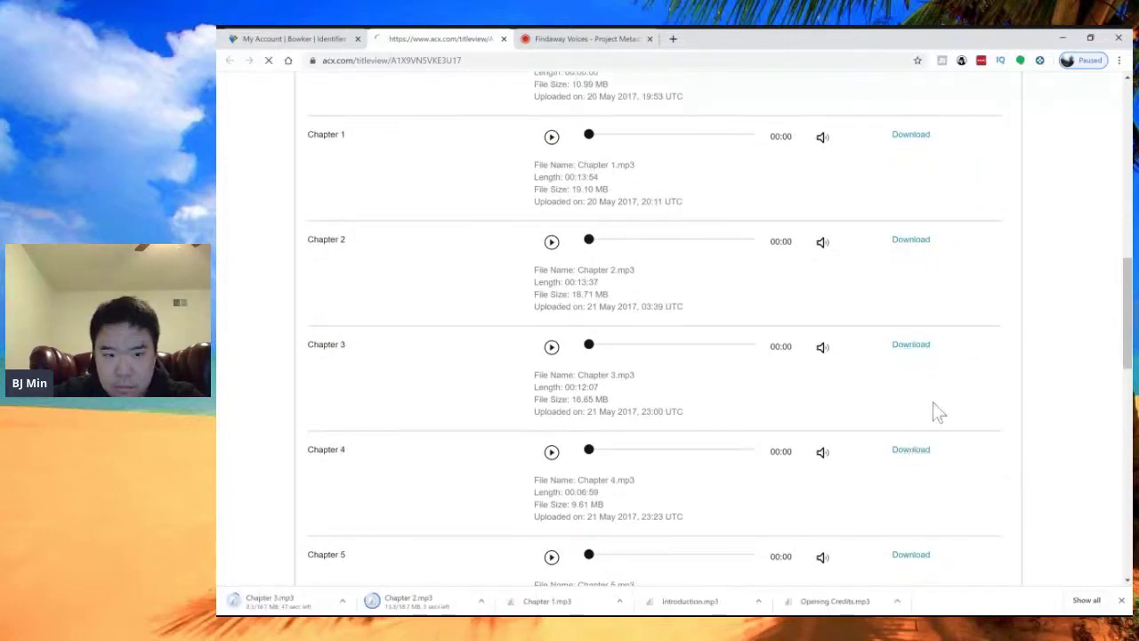
scroll(939, 367, down, 2)
scroll(941, 368, down, 1)
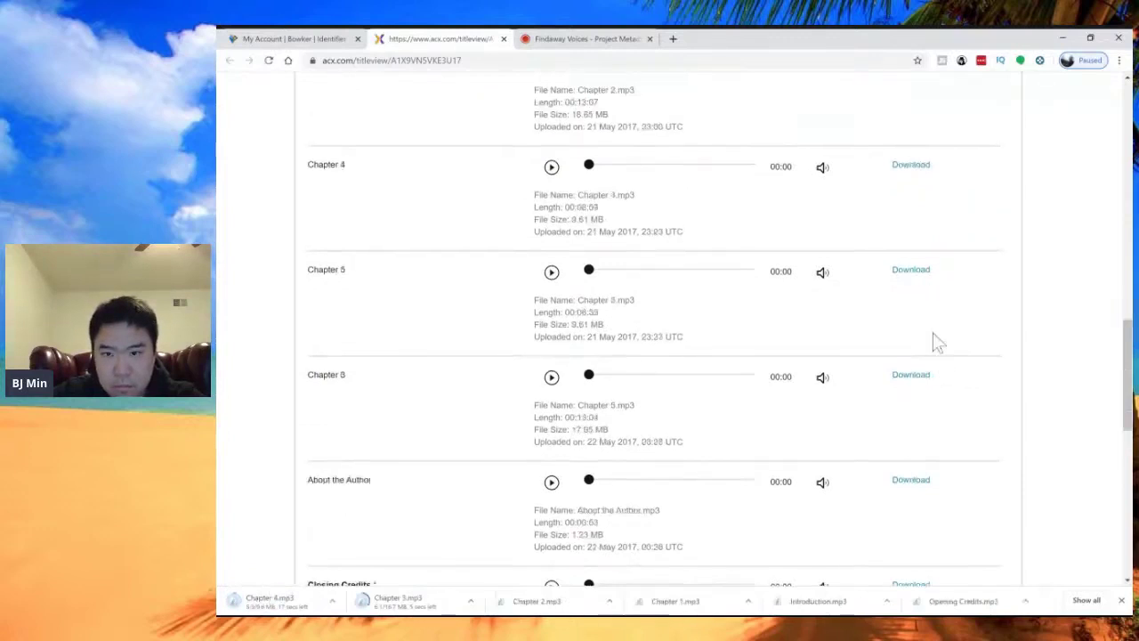
click(911, 270)
click(915, 377)
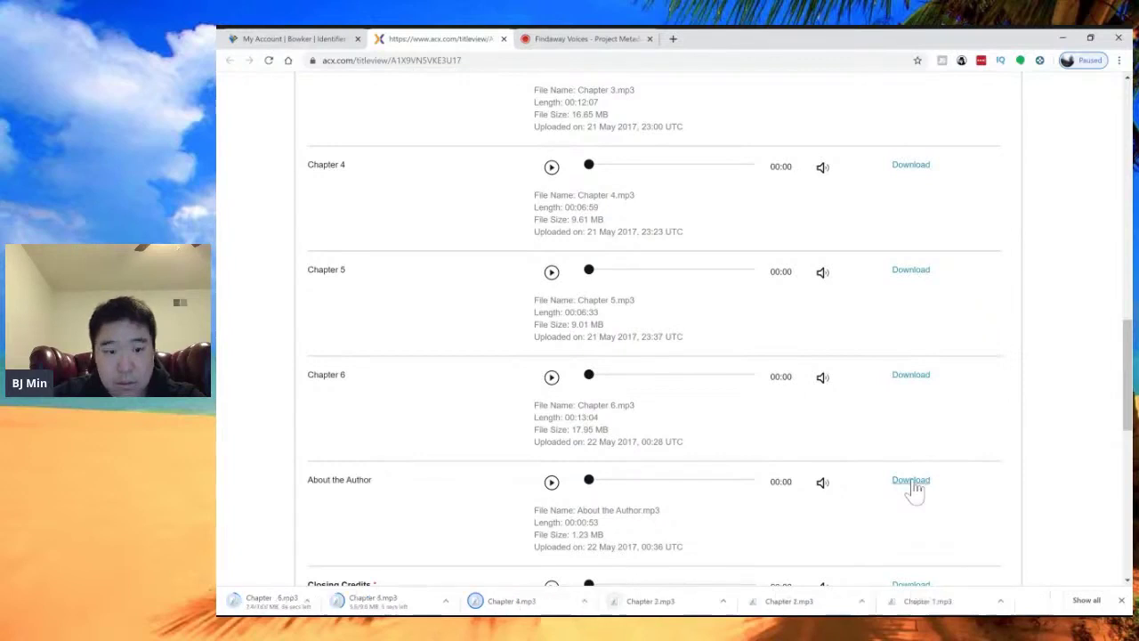
- Download the About the Author and Closing Credits audio tracks
click(912, 482)
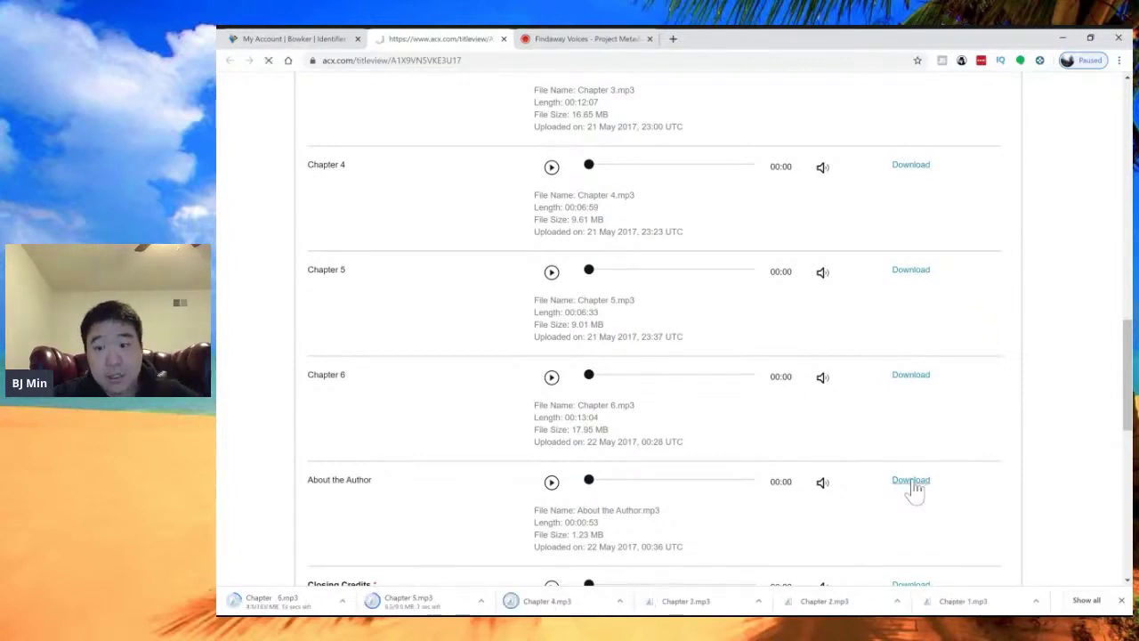
scroll(915, 489, down, 1)
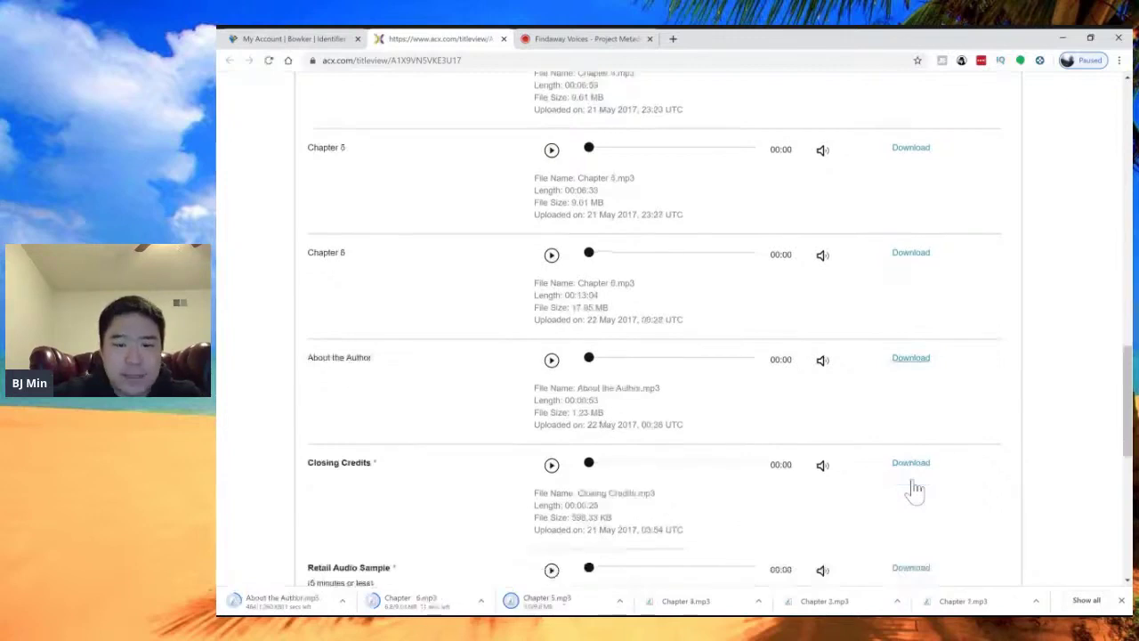
scroll(915, 490, down, 1)
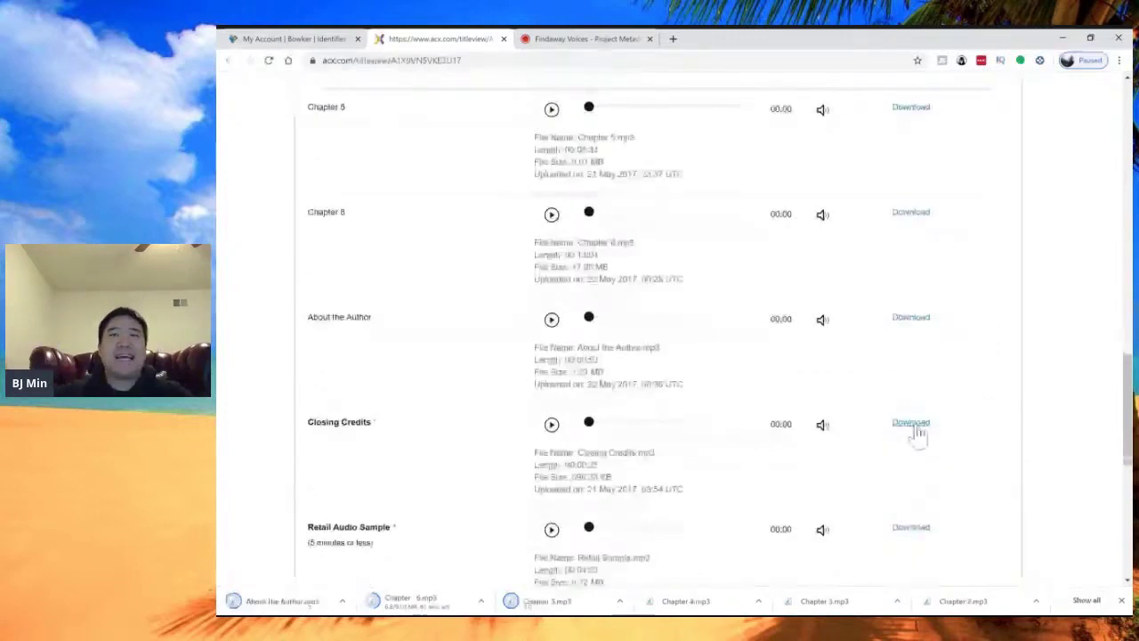
click(912, 424)
scroll(919, 432, down, 1)
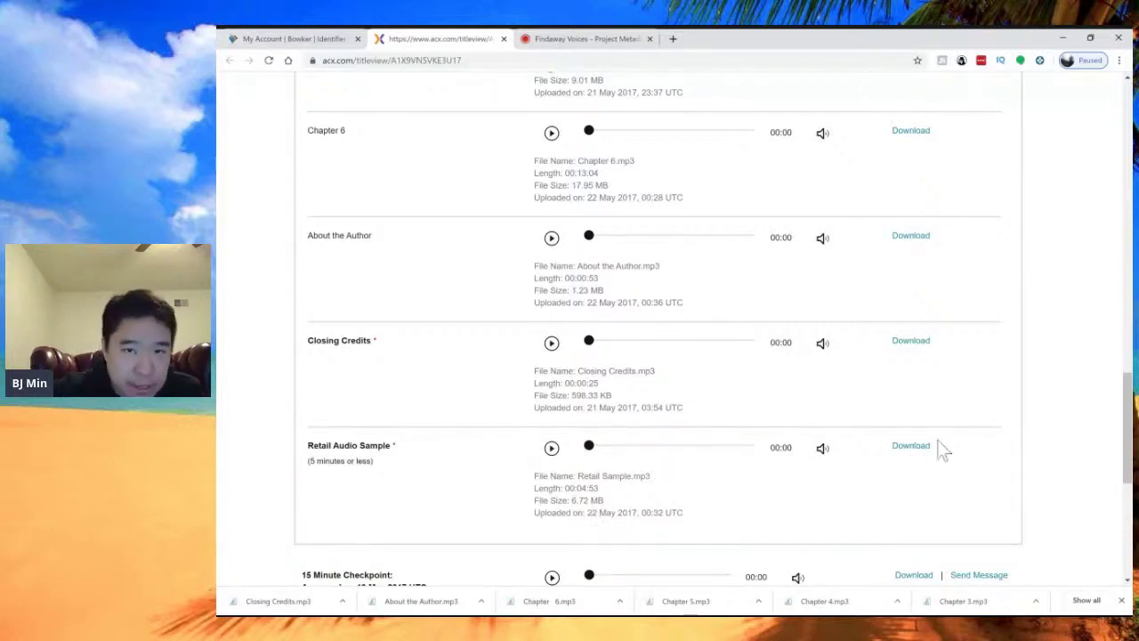
- Look back over the finished audiobook's track list and download the Retail Audio Sample
scroll(774, 458, up, 6)
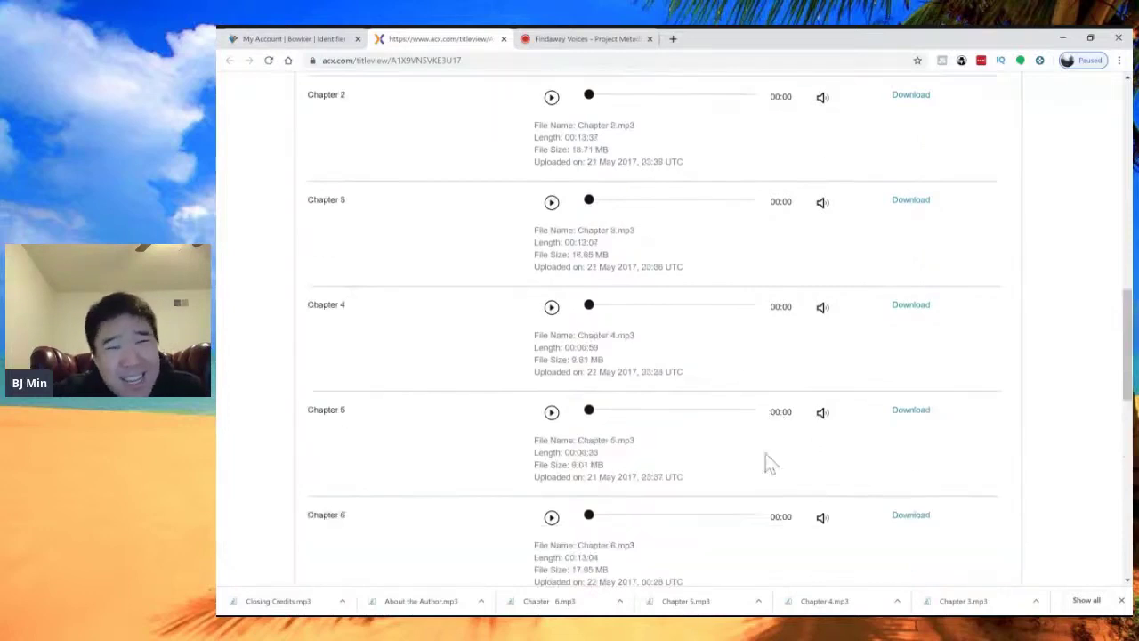
scroll(769, 458, up, 3)
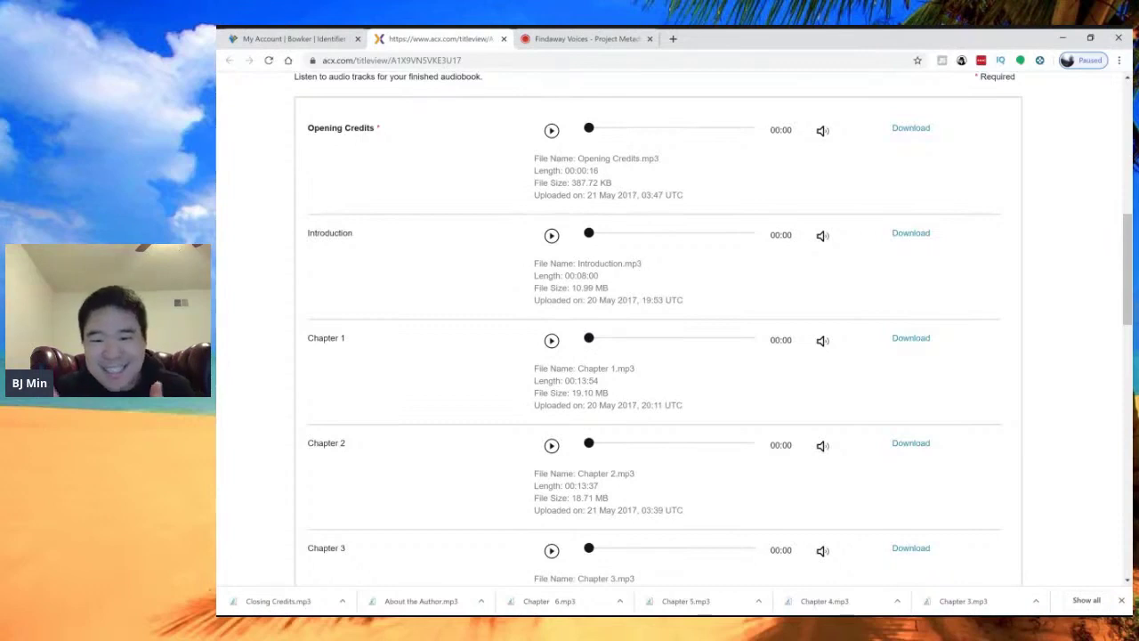
scroll(593, 287, down, 4)
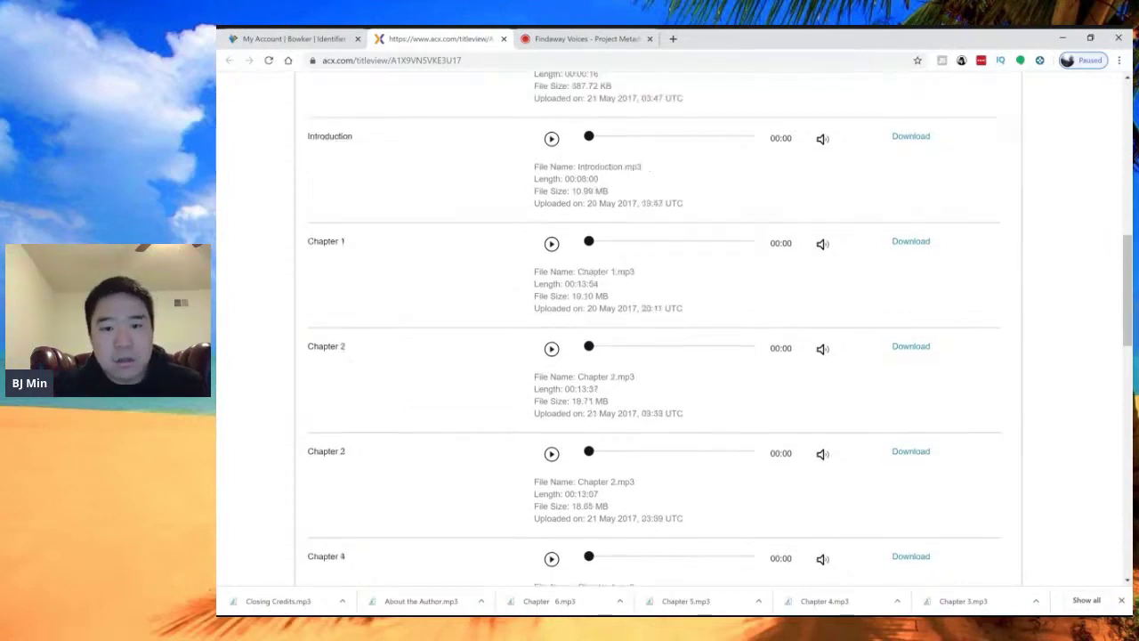
scroll(601, 322, down, 4)
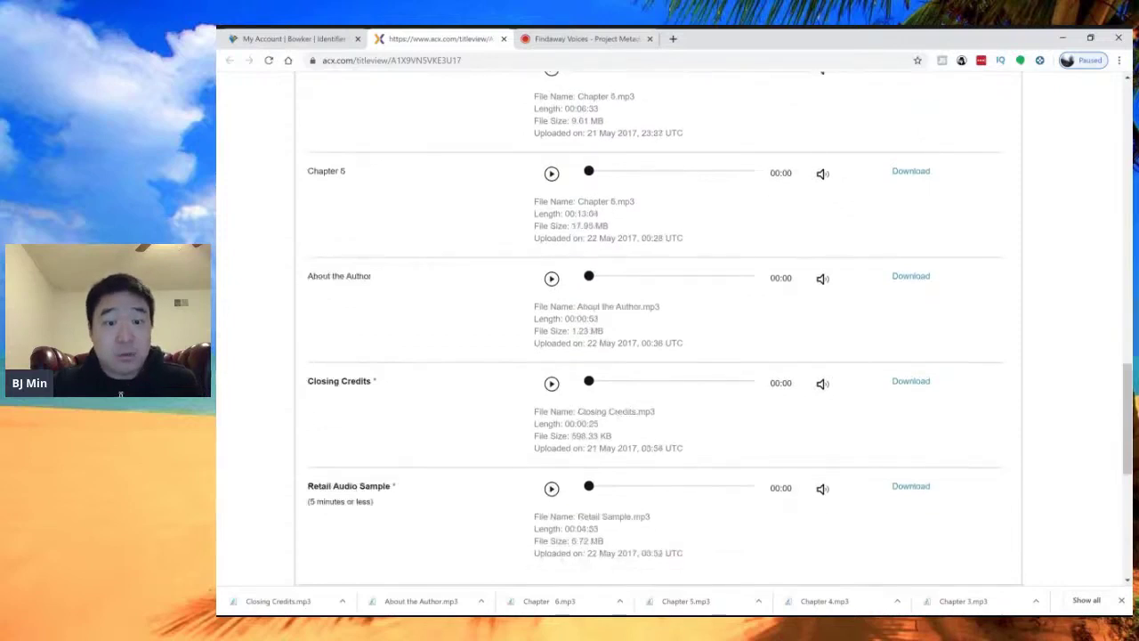
scroll(610, 407, down, 1)
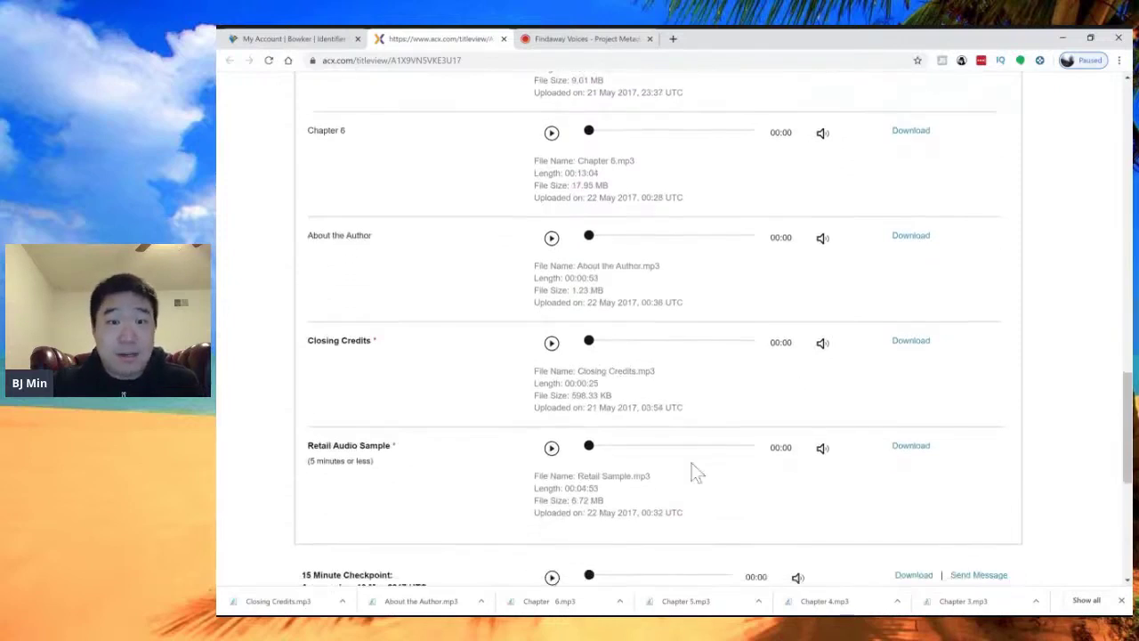
click(918, 454)
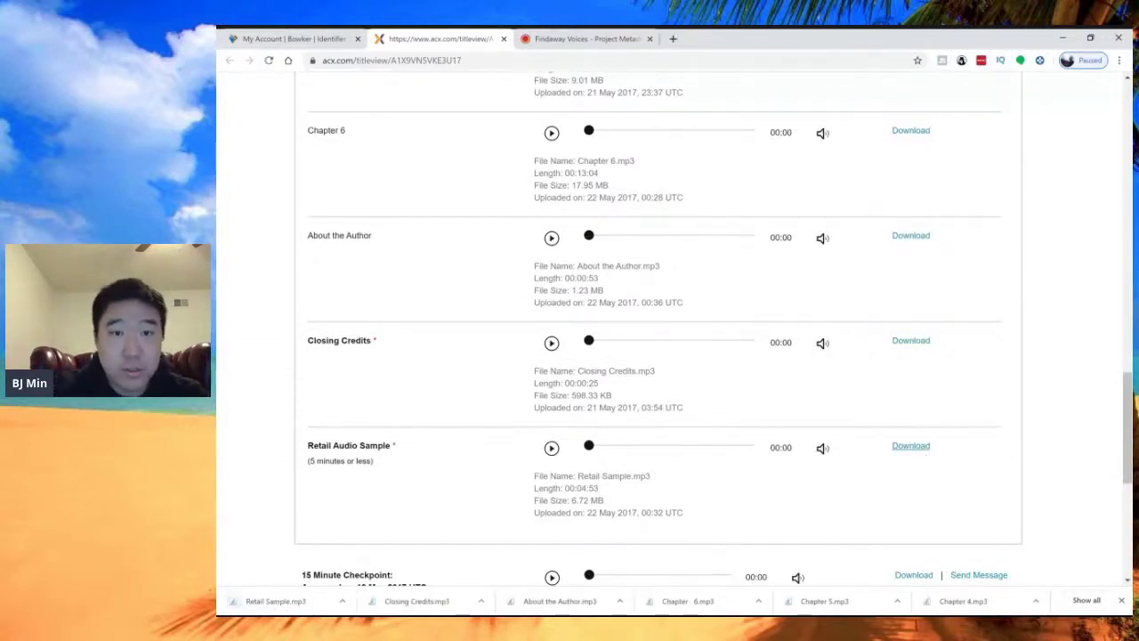
- Switch to the Findaway Voices project and review its title, subtitle, description, publisher, authors and narrators
click(618, 32)
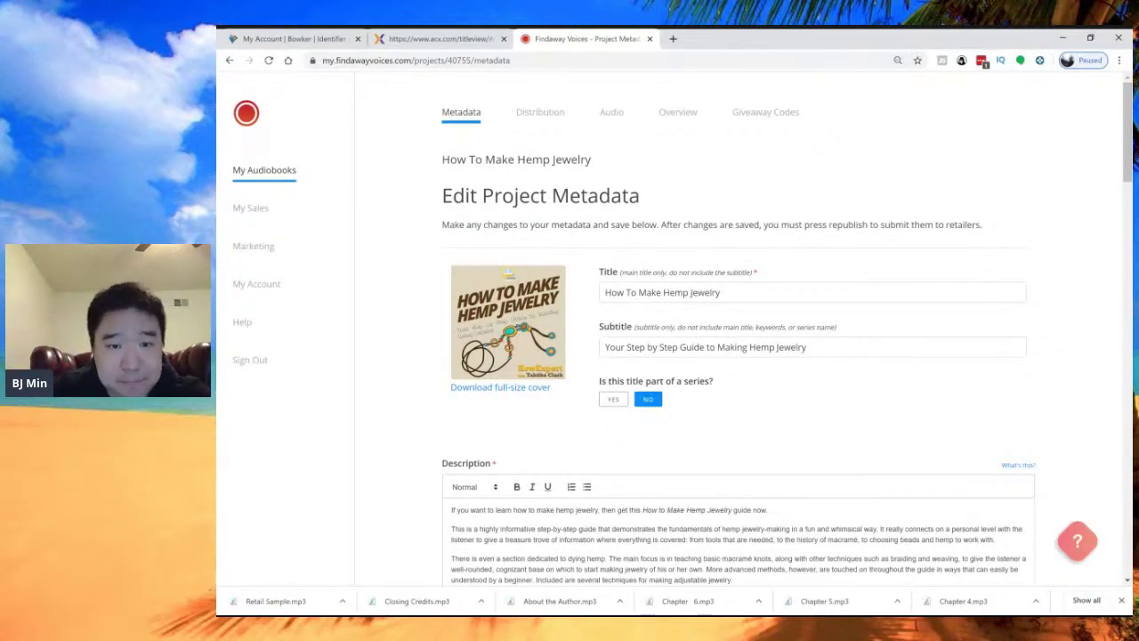
scroll(421, 309, down, 1)
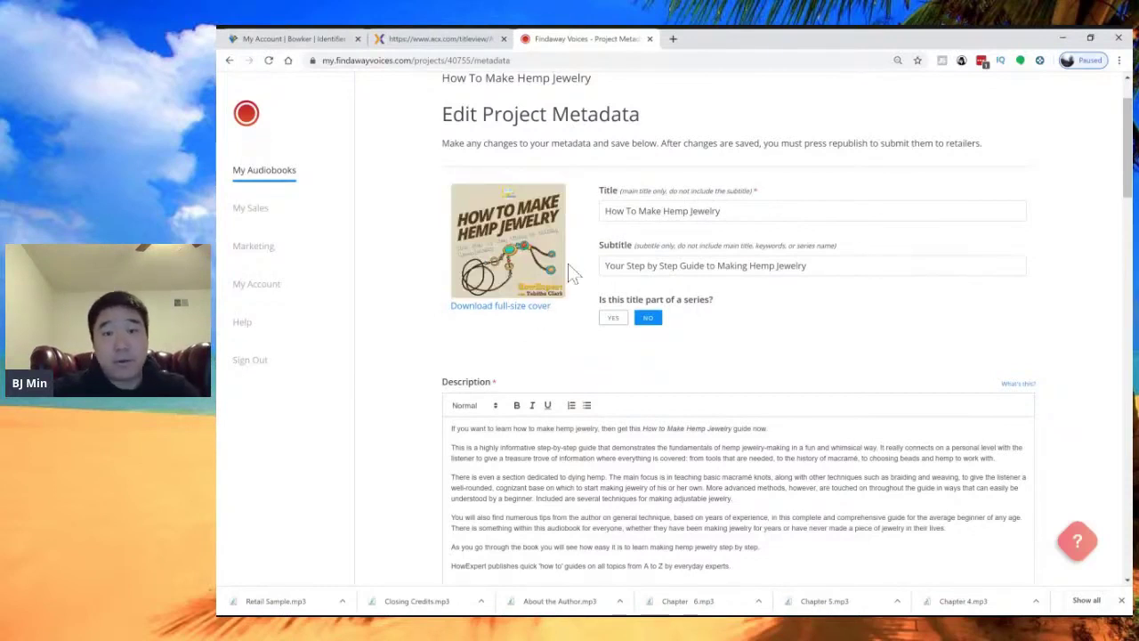
scroll(641, 254, down, 2)
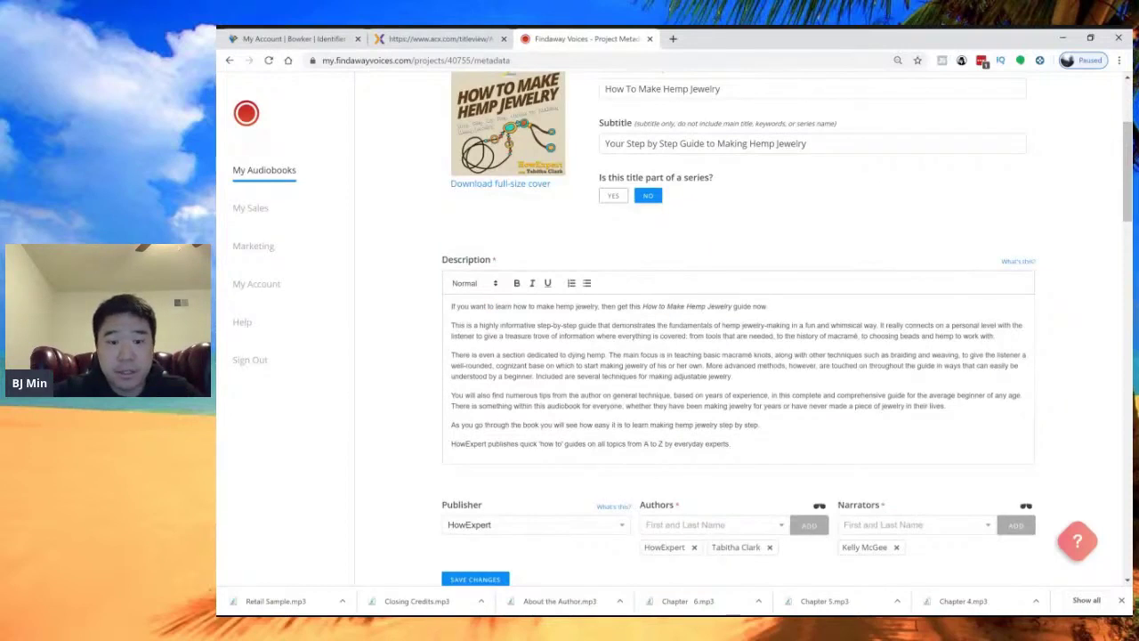
scroll(409, 395, down, 2)
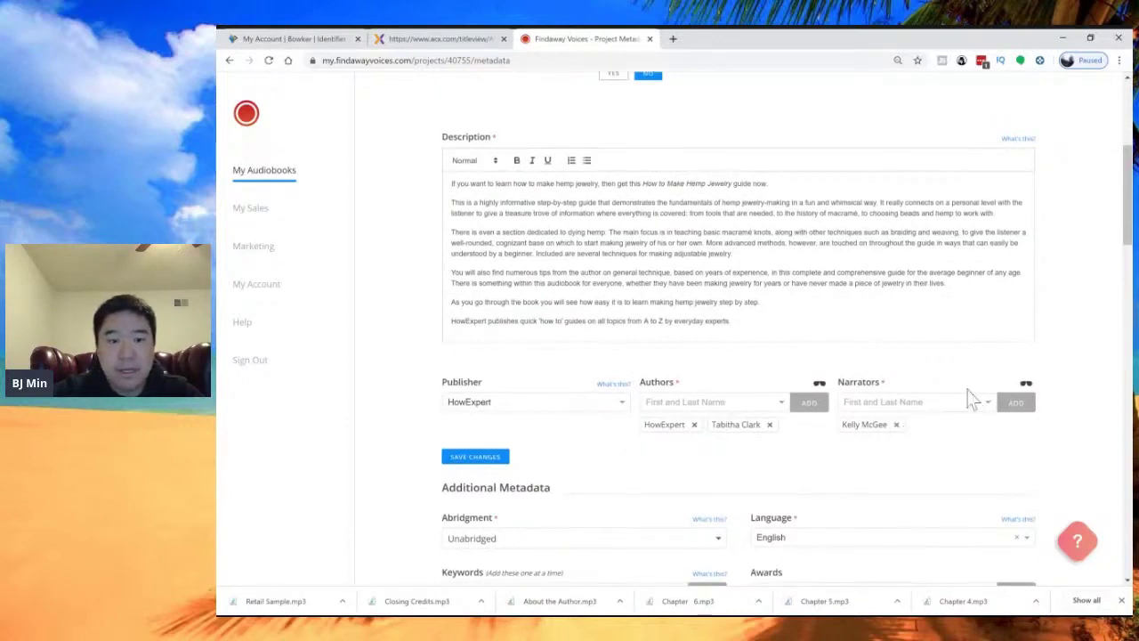
- Review the abridgment, language, keywords and awards in the project's additional metadata
scroll(973, 398, down, 3)
scroll(918, 296, down, 2)
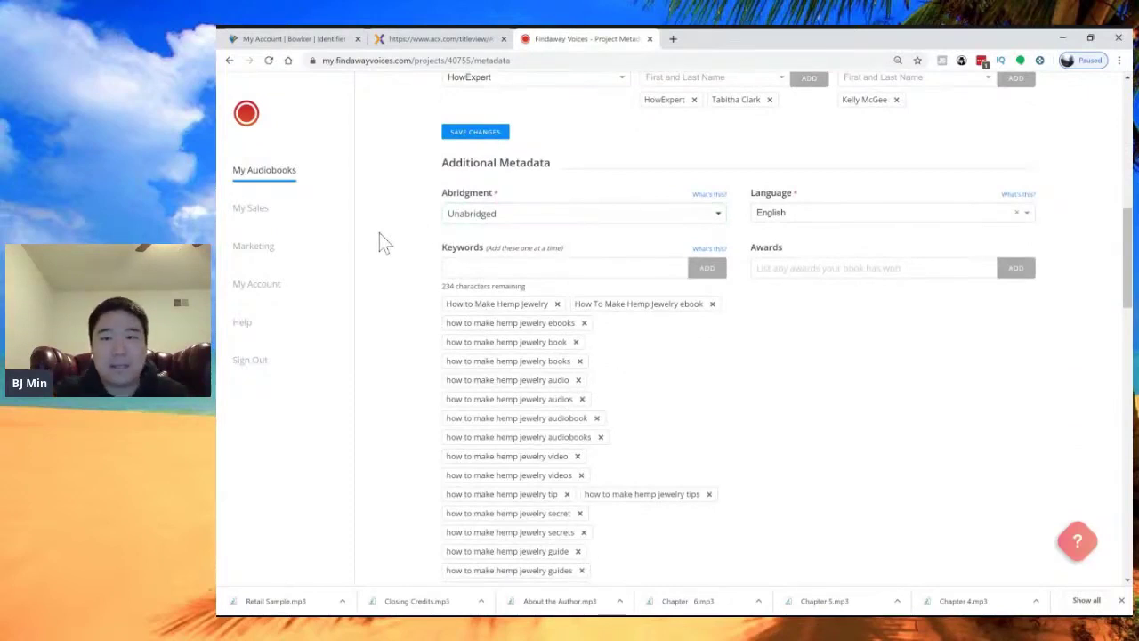
scroll(813, 223, down, 1)
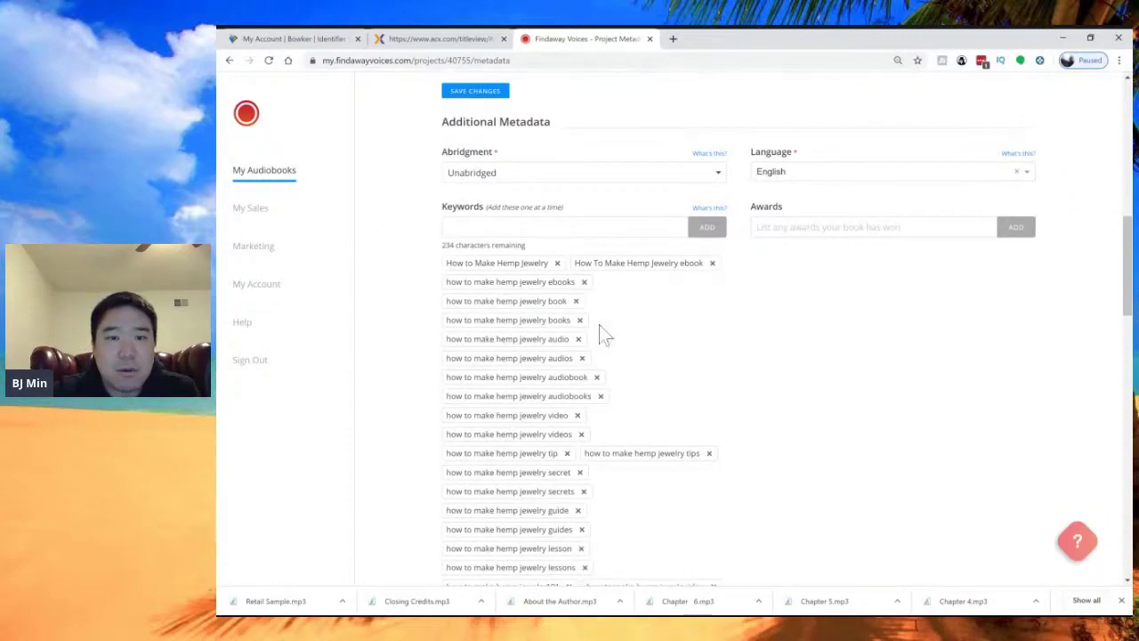
scroll(587, 241, down, 1)
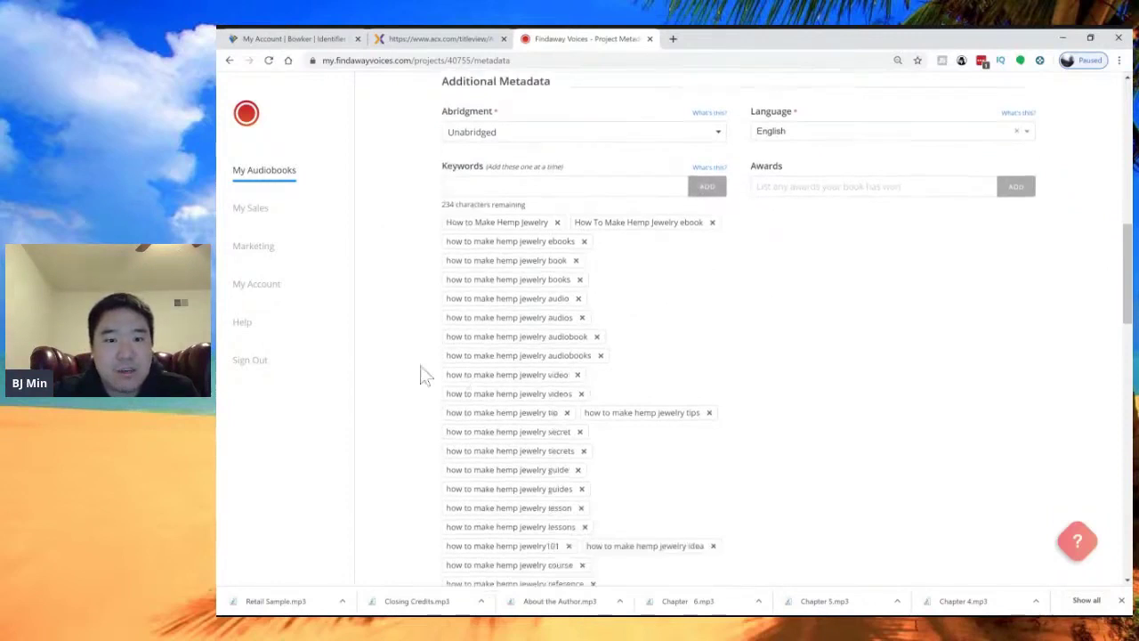
scroll(587, 240, up, 1)
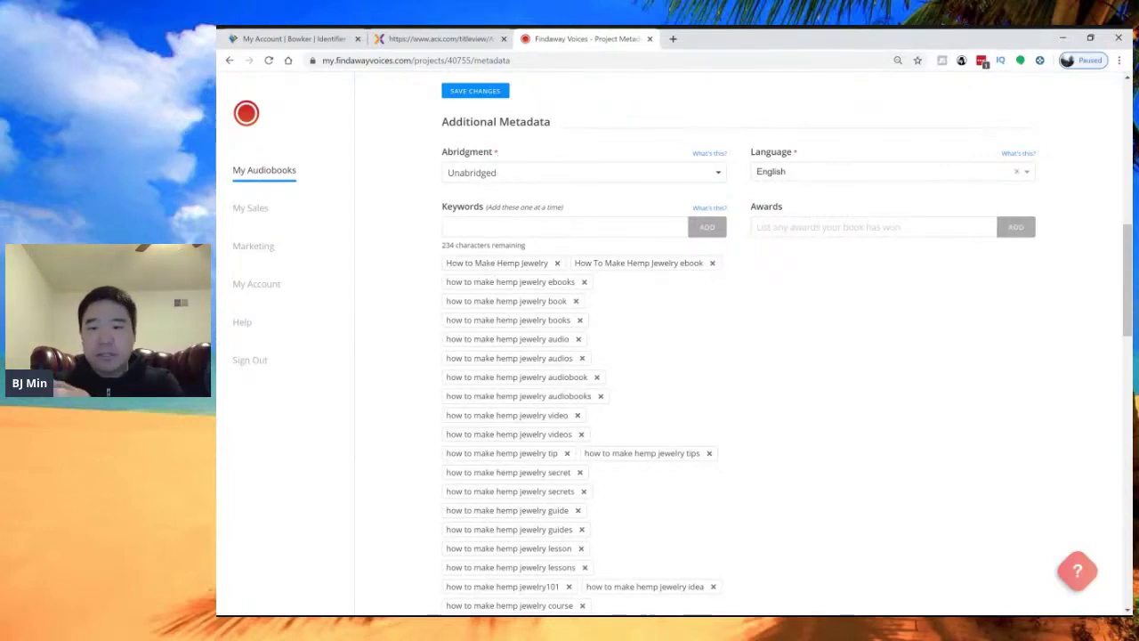
scroll(740, 344, down, 1)
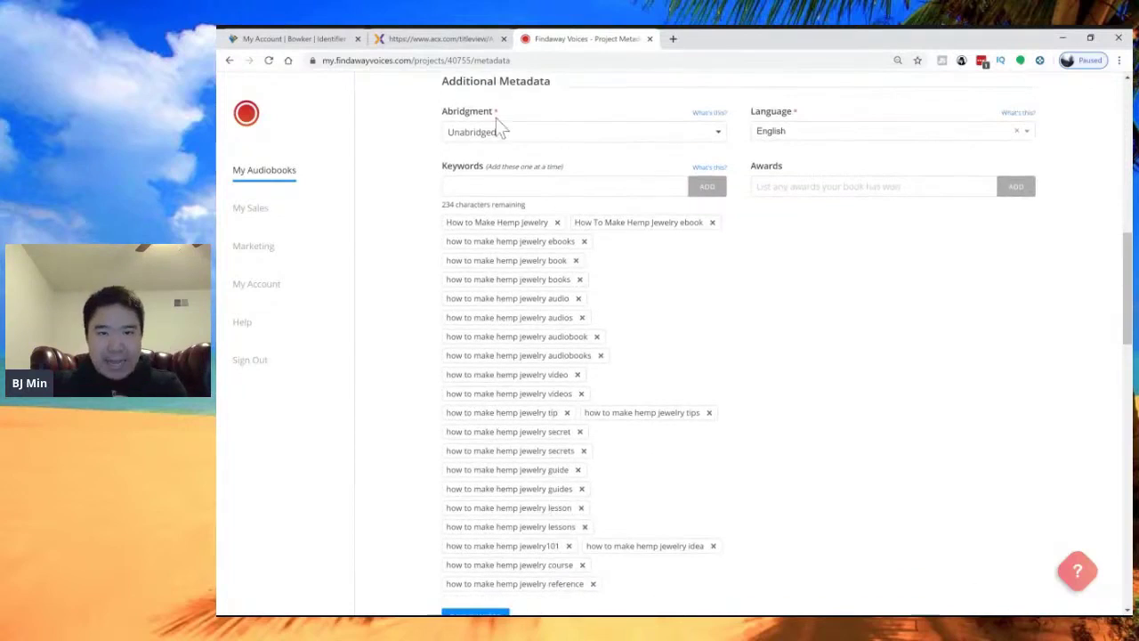
scroll(688, 203, down, 1)
- Review the project's classification: fiction type, grade level, primary BISAC and additional BISACs
scroll(688, 203, down, 4)
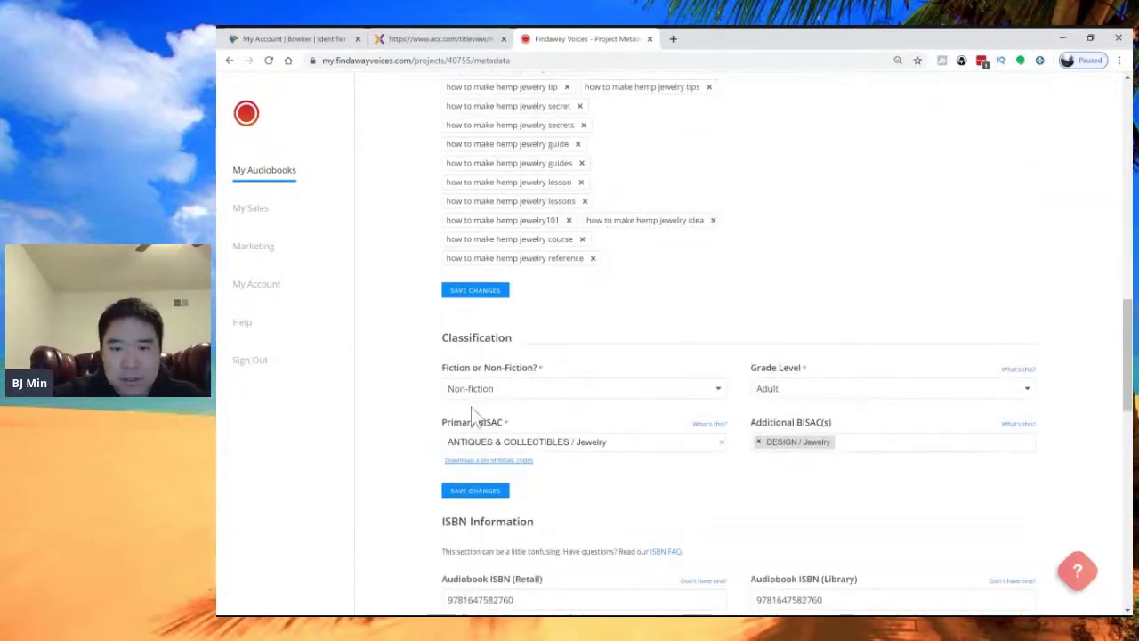
scroll(828, 380, up, 1)
click(806, 425)
scroll(845, 356, down, 1)
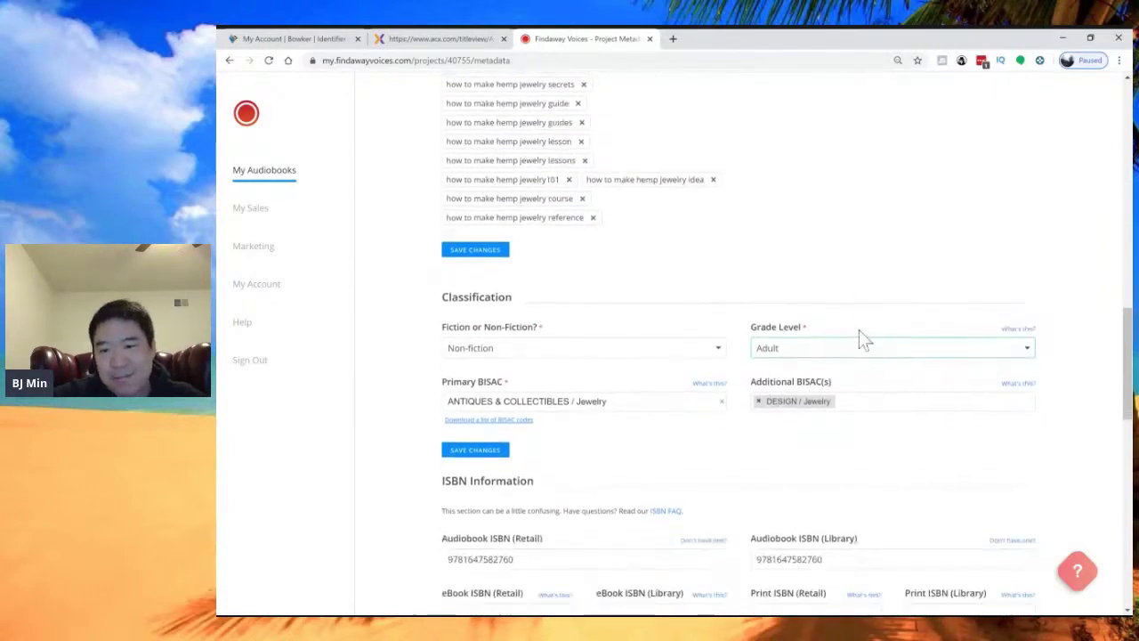
click(684, 485)
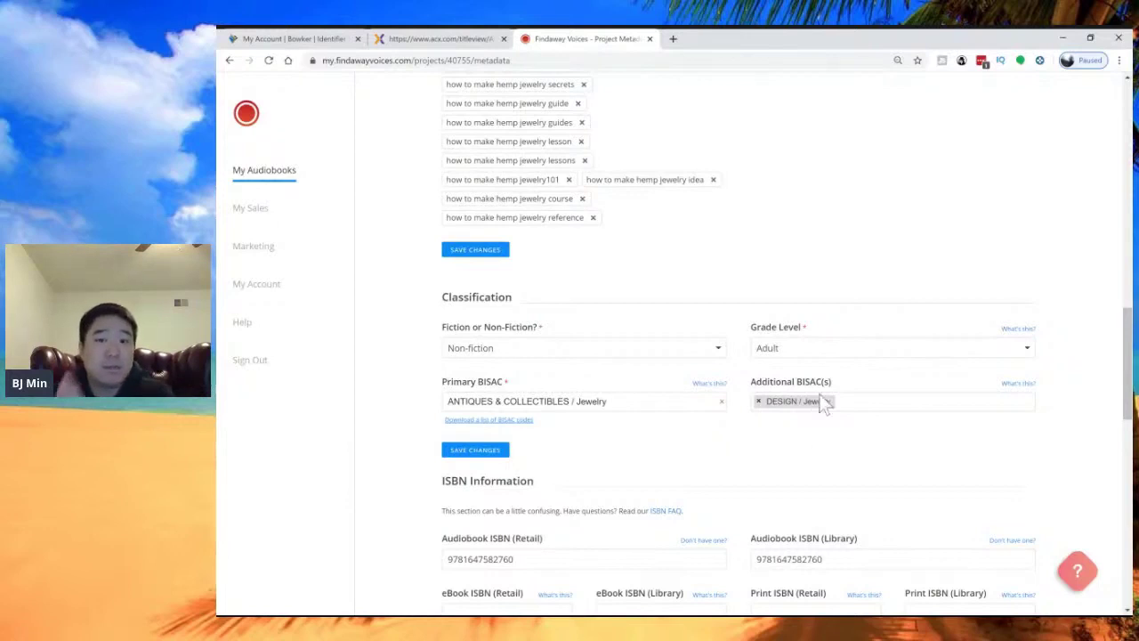
- Check the project's audiobook ISBNs against the title's entry in the Bowker identifier dashboard, and look over the release and street dates
scroll(806, 392, down, 3)
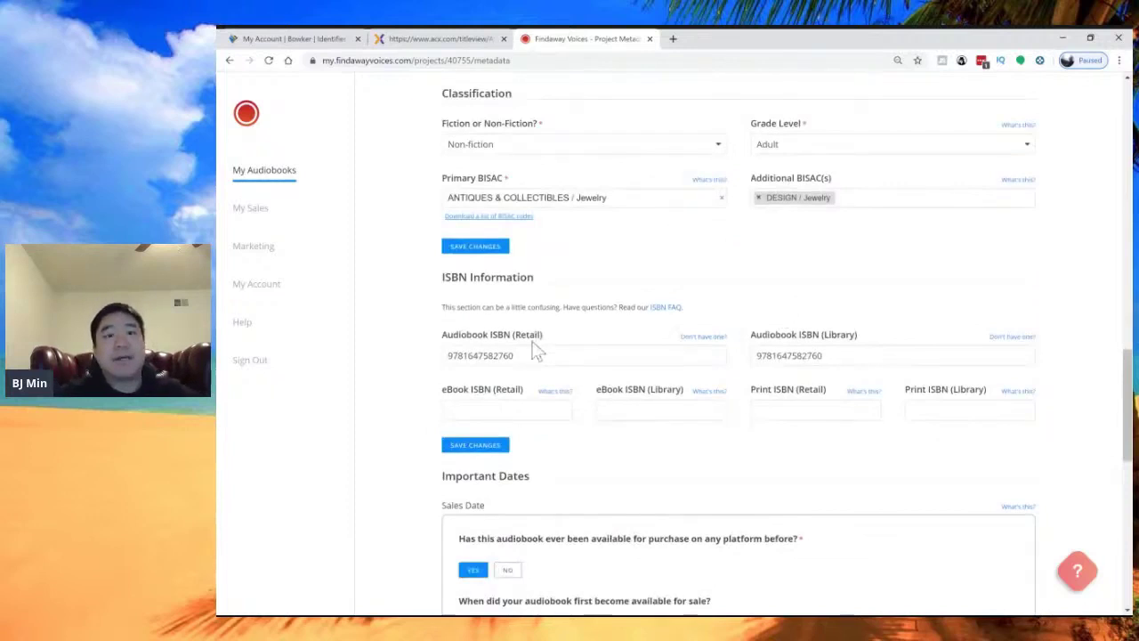
click(326, 39)
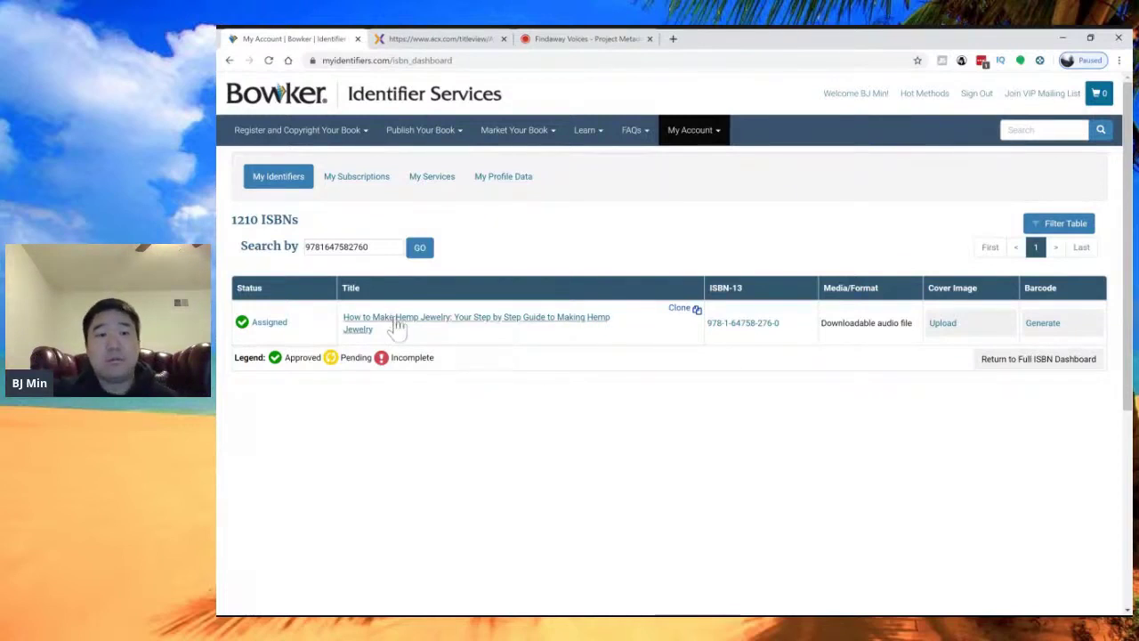
click(573, 34)
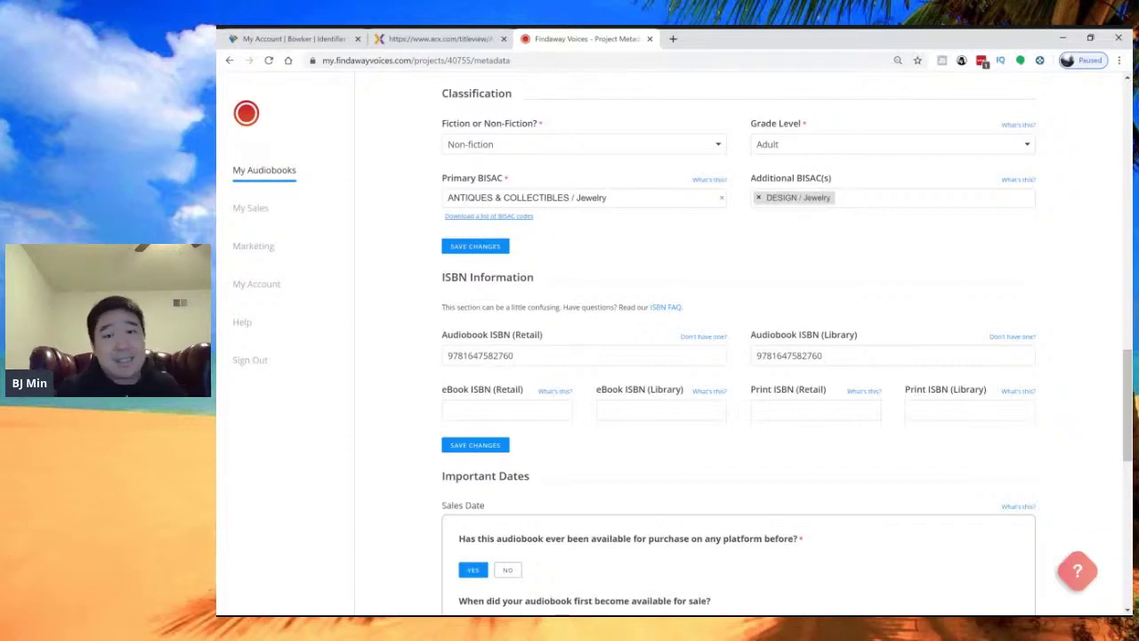
scroll(610, 172, down, 3)
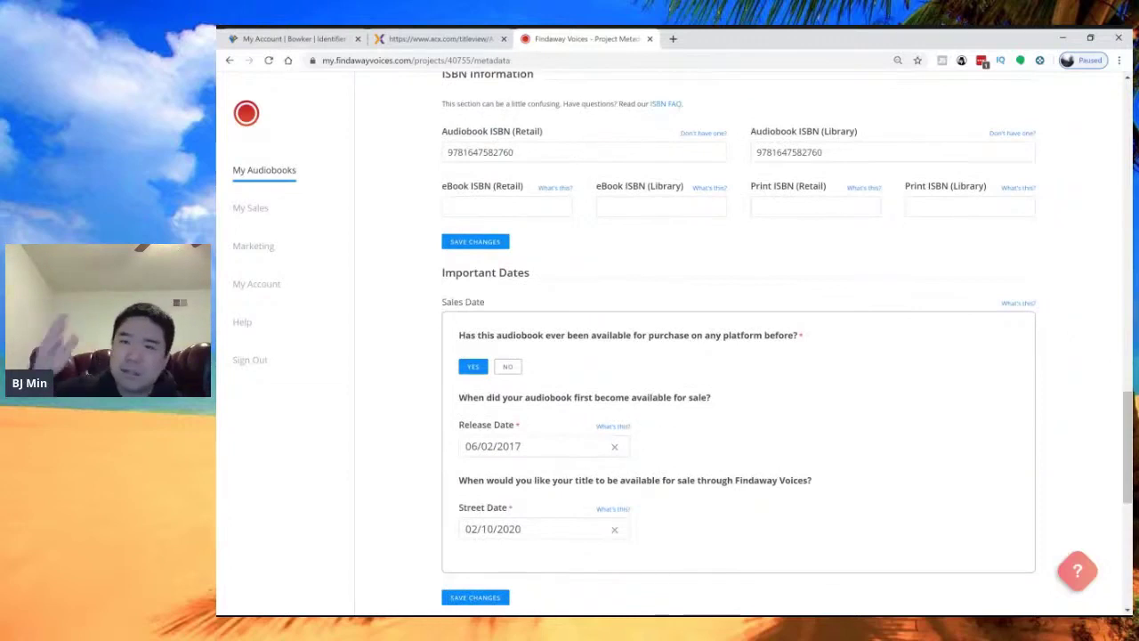
click(329, 38)
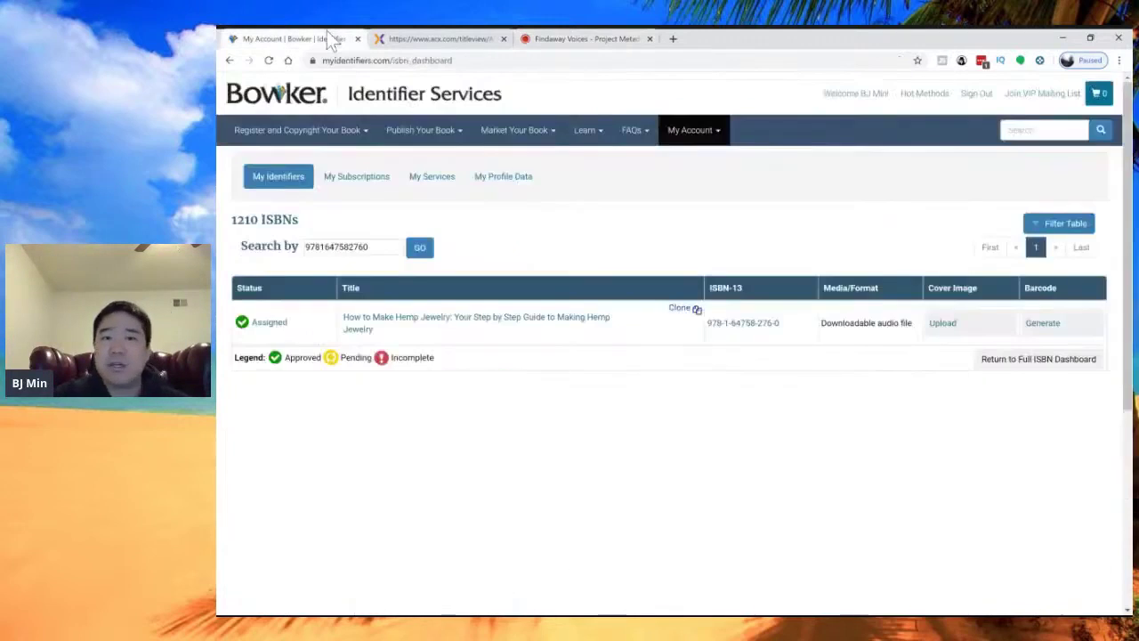
- Switch back to the Findaway Voices project, choose 02/10/2020 as the street date and save the important dates
click(611, 38)
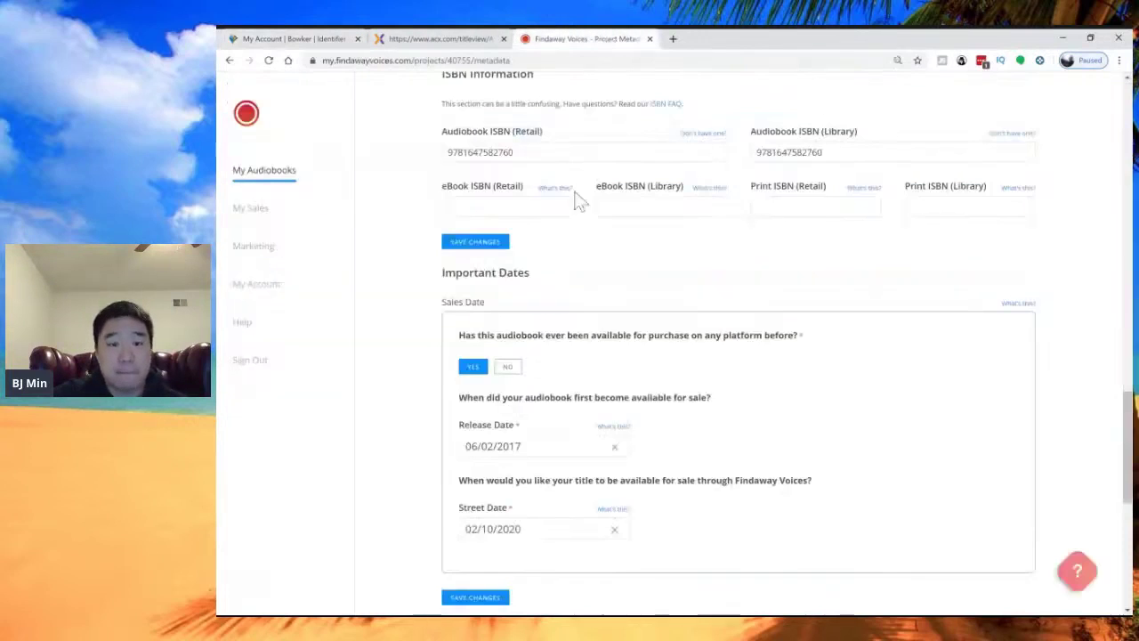
scroll(594, 236, down, 2)
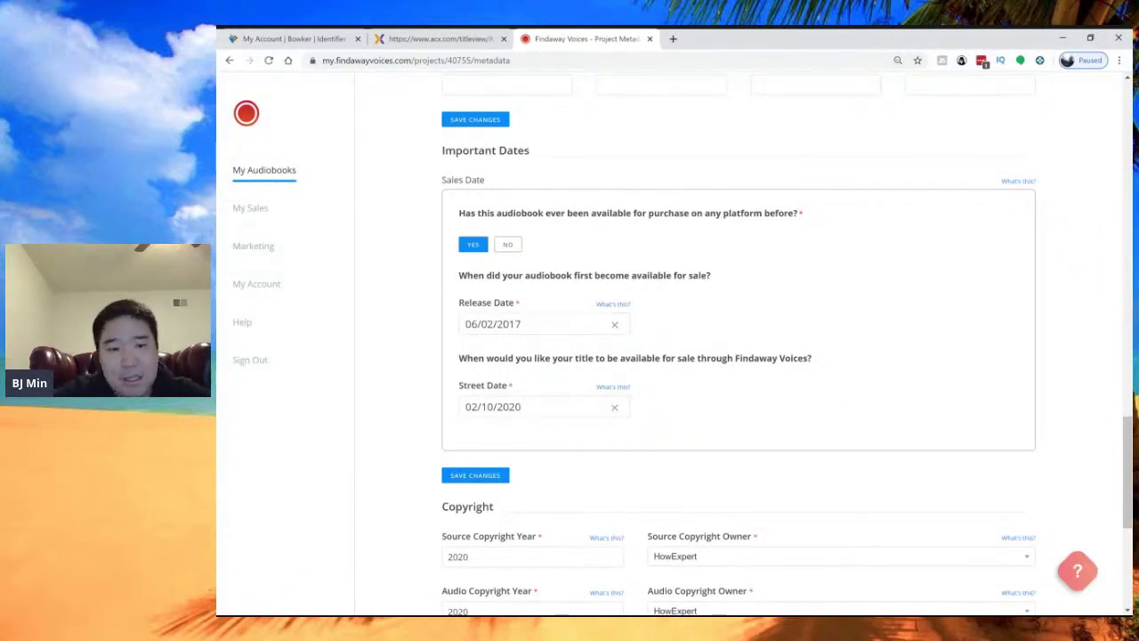
click(534, 407)
click(504, 534)
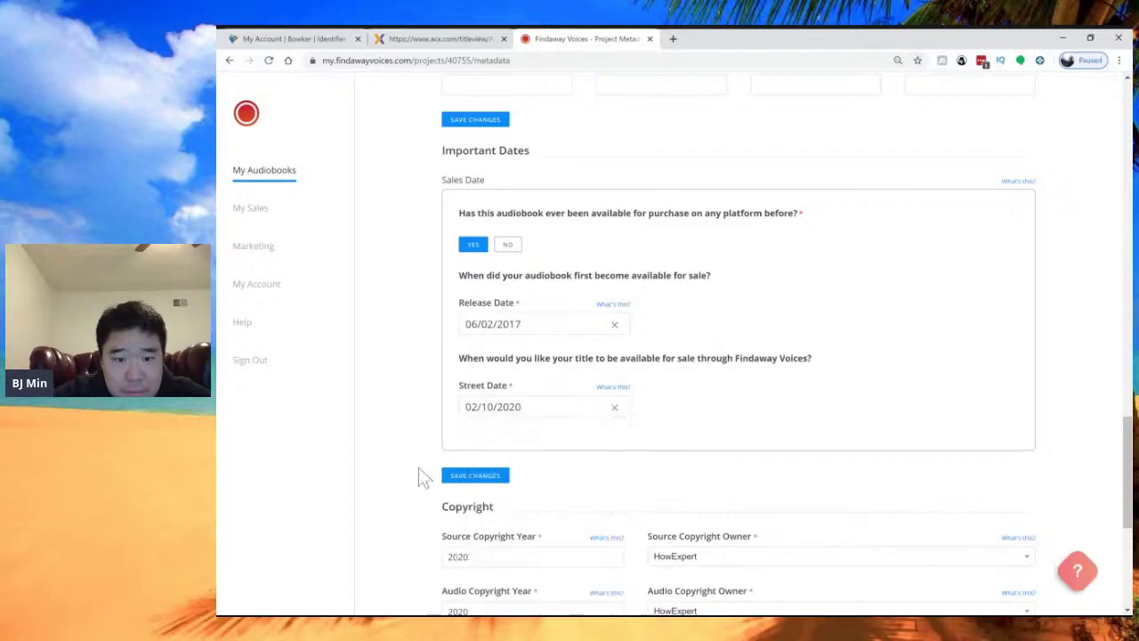
scroll(420, 472, down, 1)
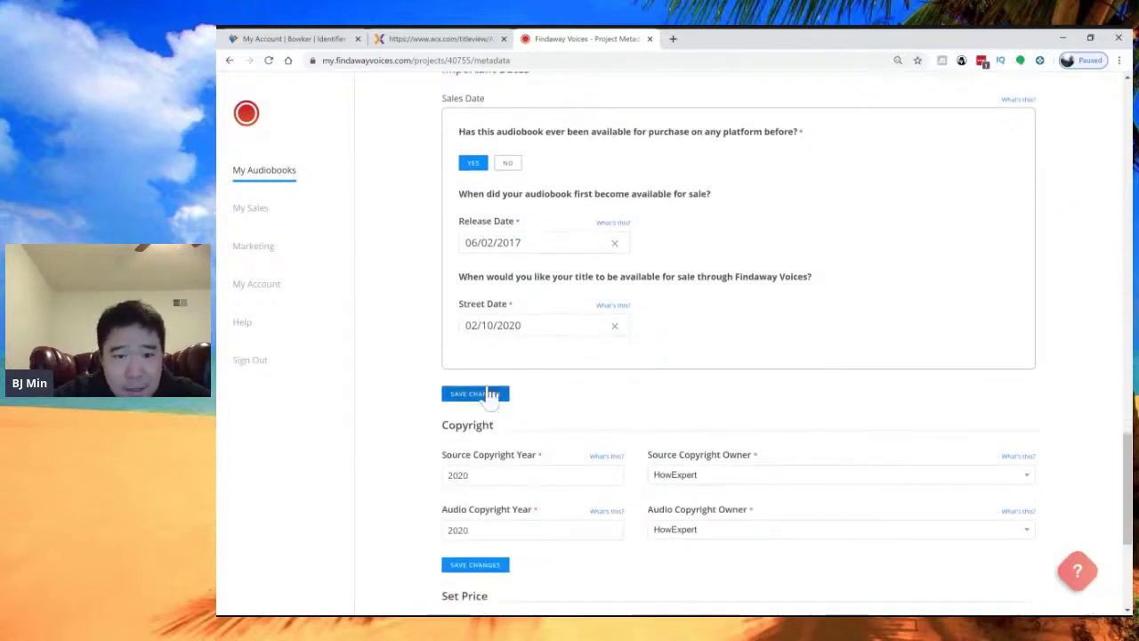
click(509, 325)
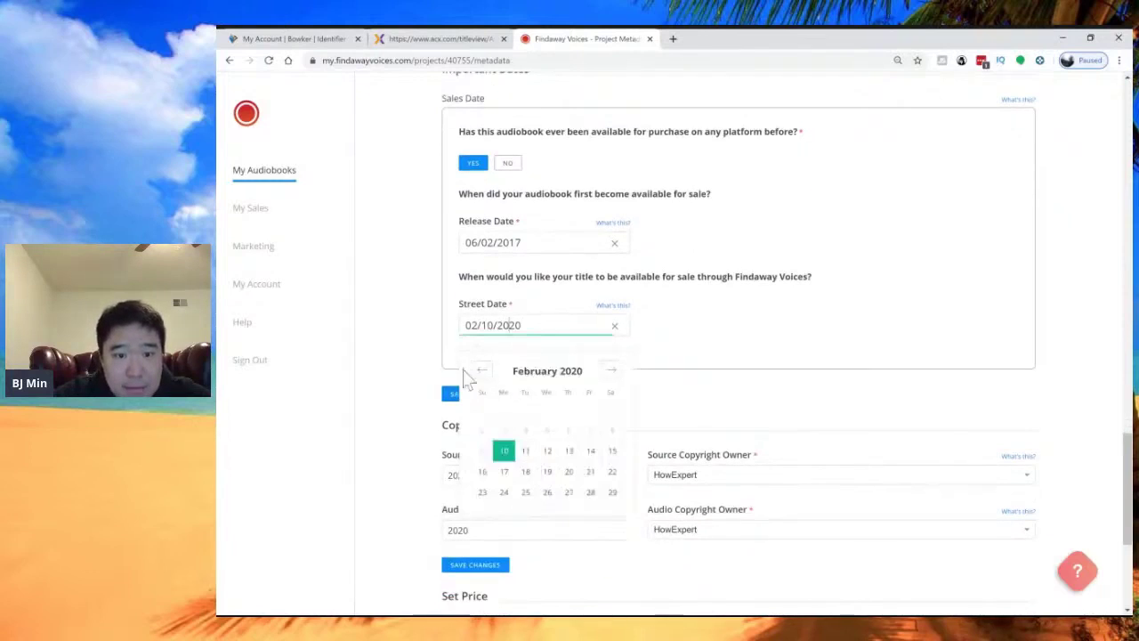
click(469, 378)
click(468, 392)
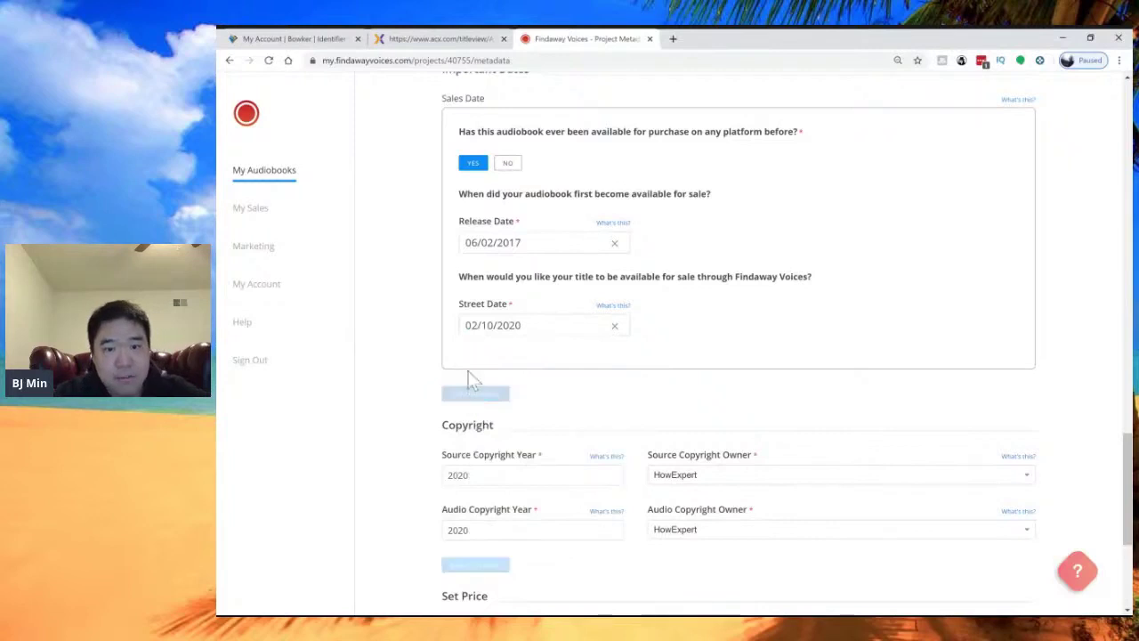
- Check the copyright years, copyright owners, and retail and library list prices, and save the project's metadata
scroll(471, 381, down, 2)
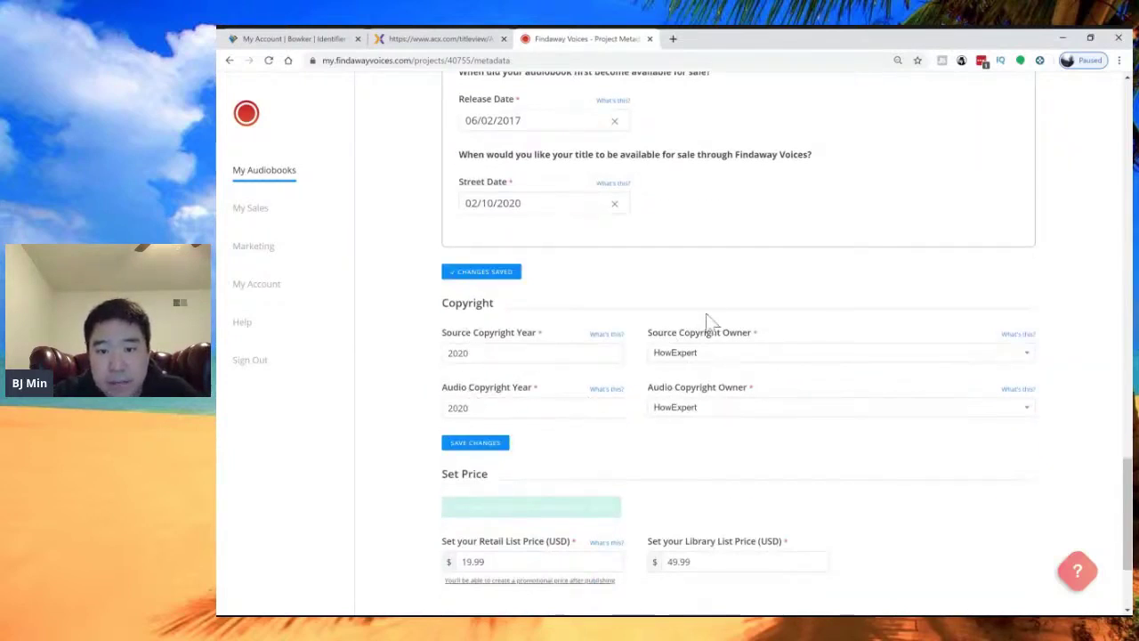
scroll(683, 400, down, 3)
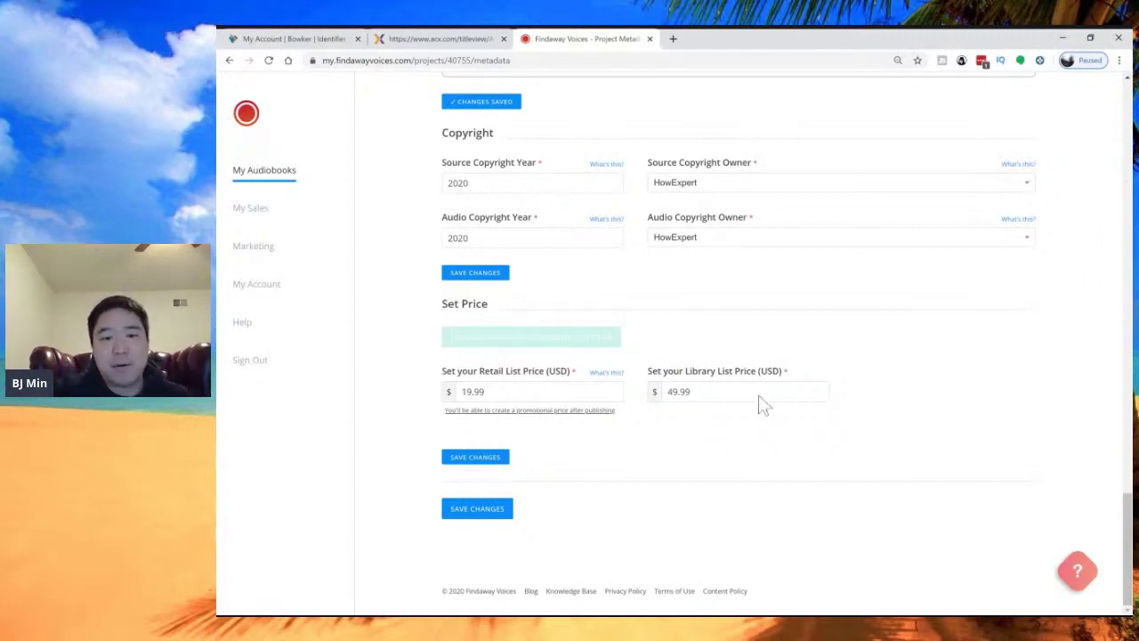
click(499, 506)
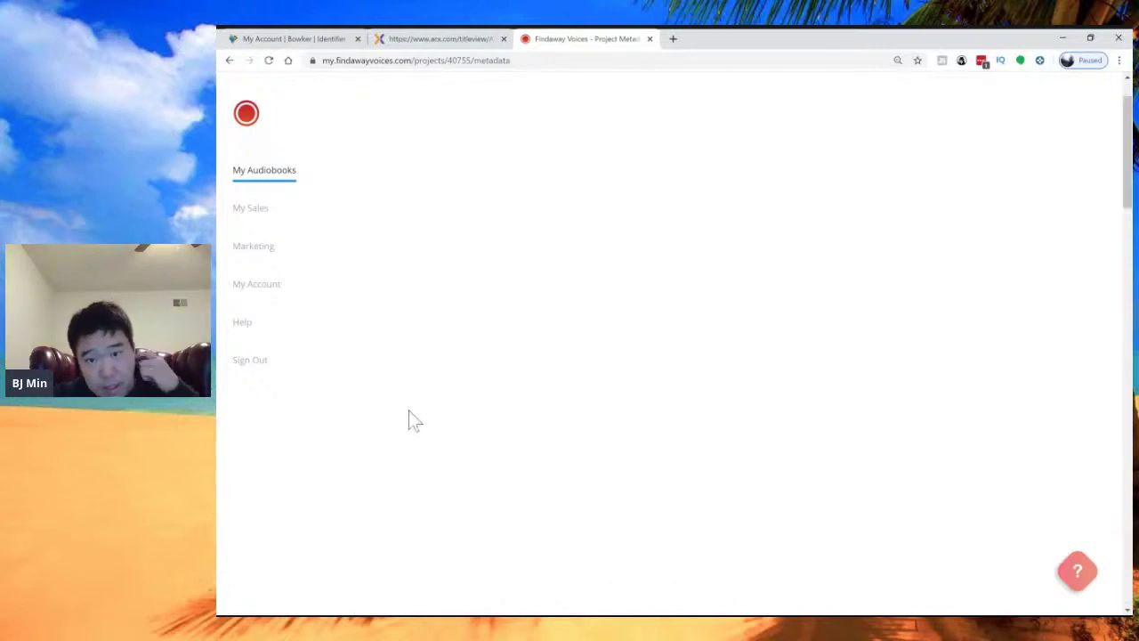
- Open the project's distribution settings and compare the Standard Distribution and Voices Plus strategies
click(541, 113)
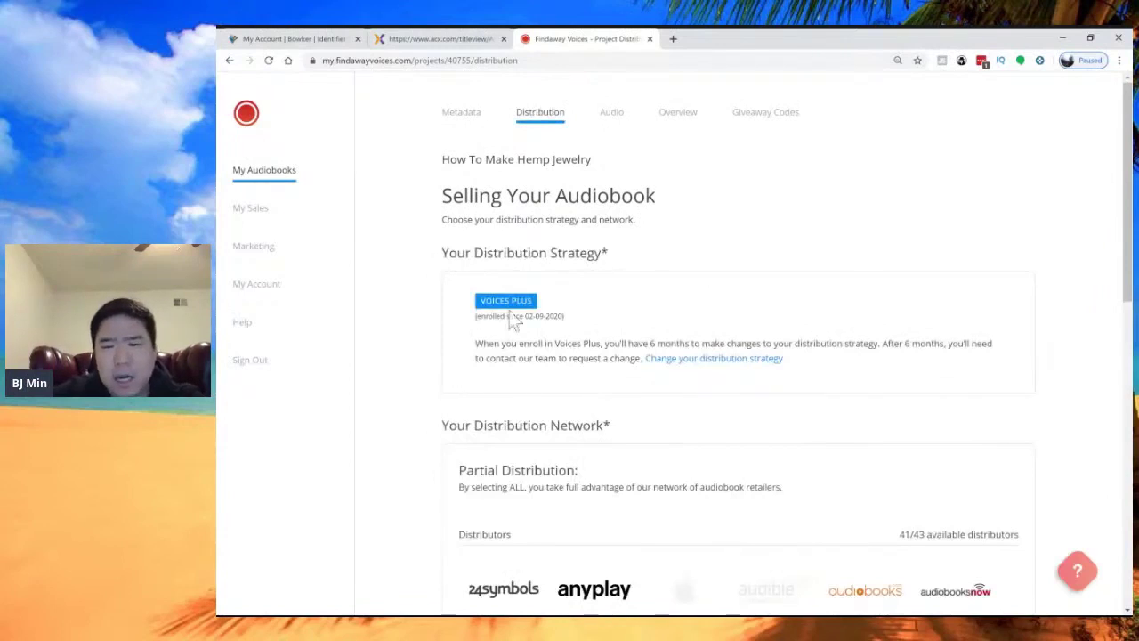
click(713, 359)
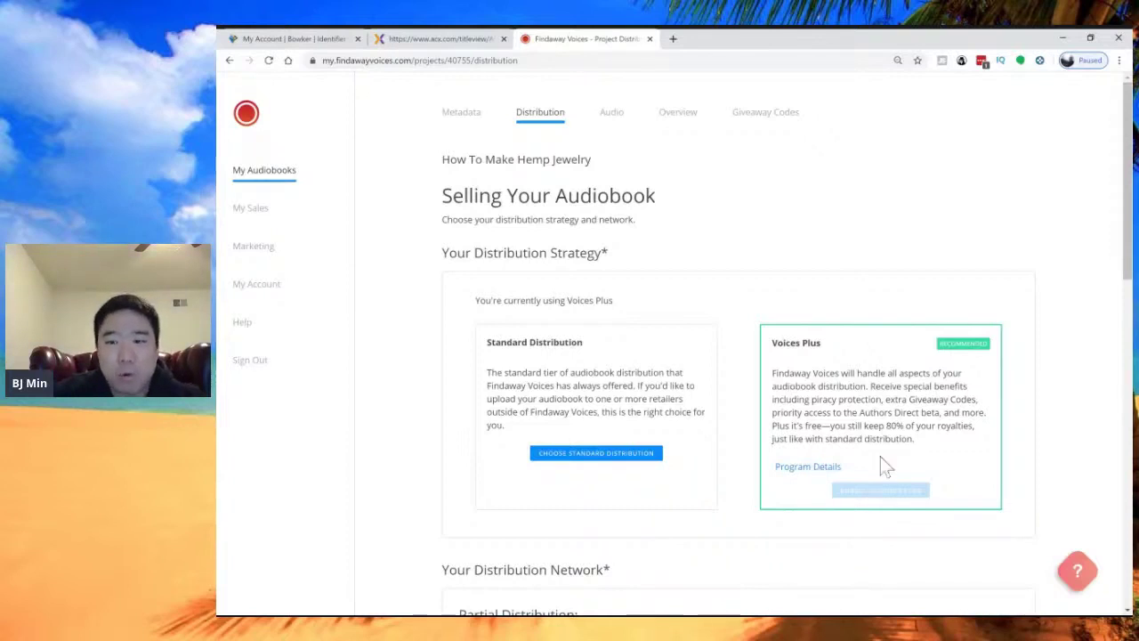
scroll(880, 457, down, 1)
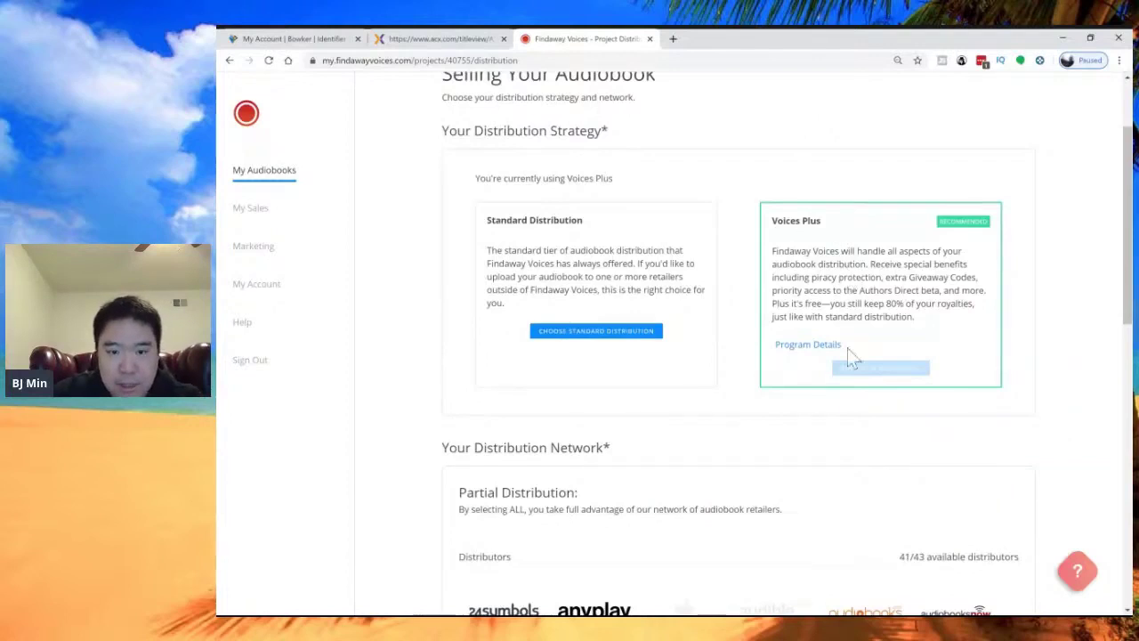
- Expand the detailed distributor list and review which retail and library distributors are selected, including Apple and Audible, Amazon
scroll(847, 348, down, 6)
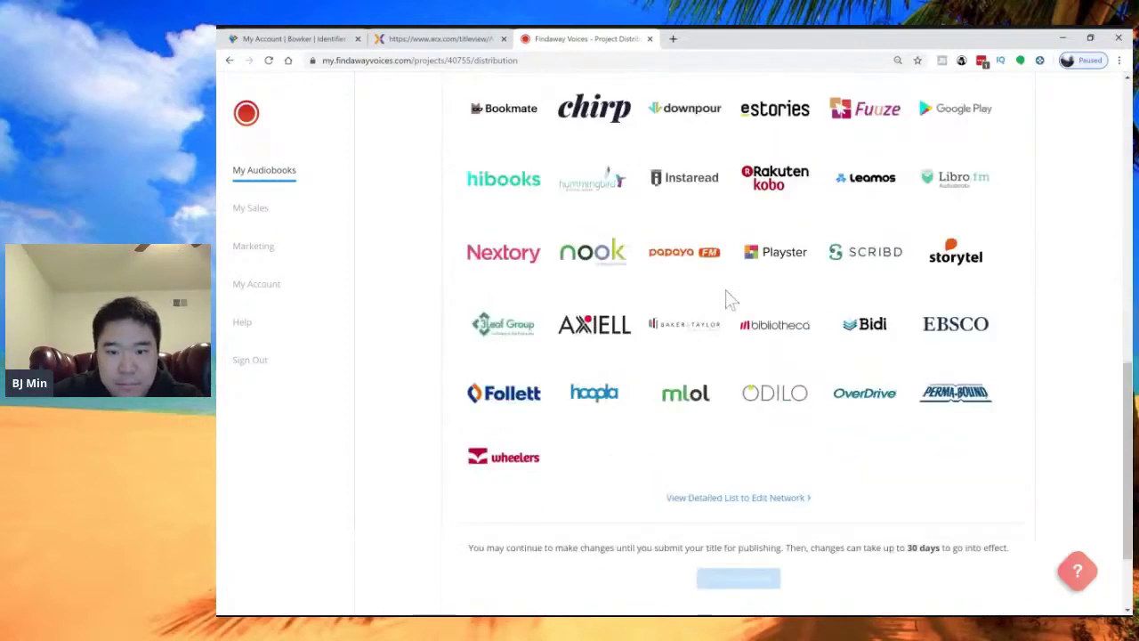
scroll(725, 298, down, 1)
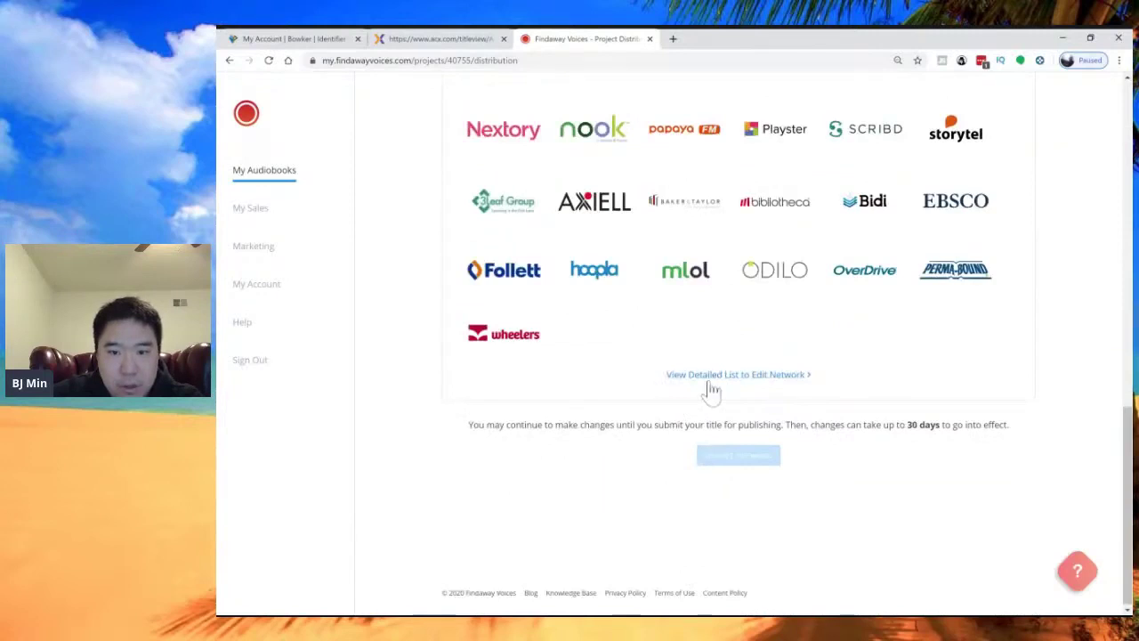
click(692, 388)
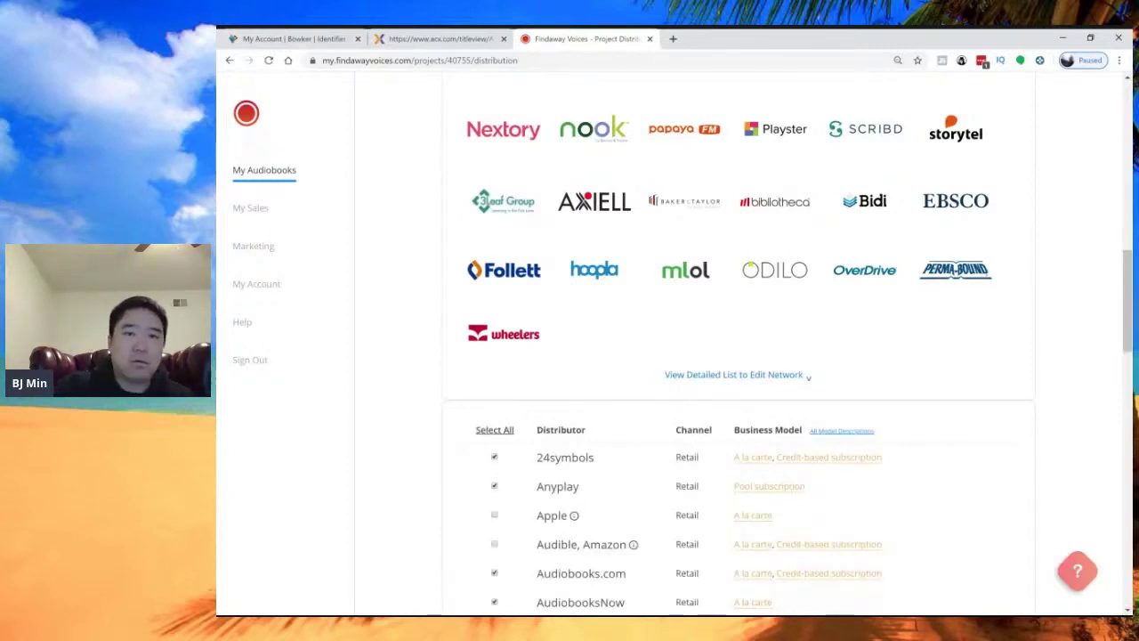
scroll(572, 333, down, 3)
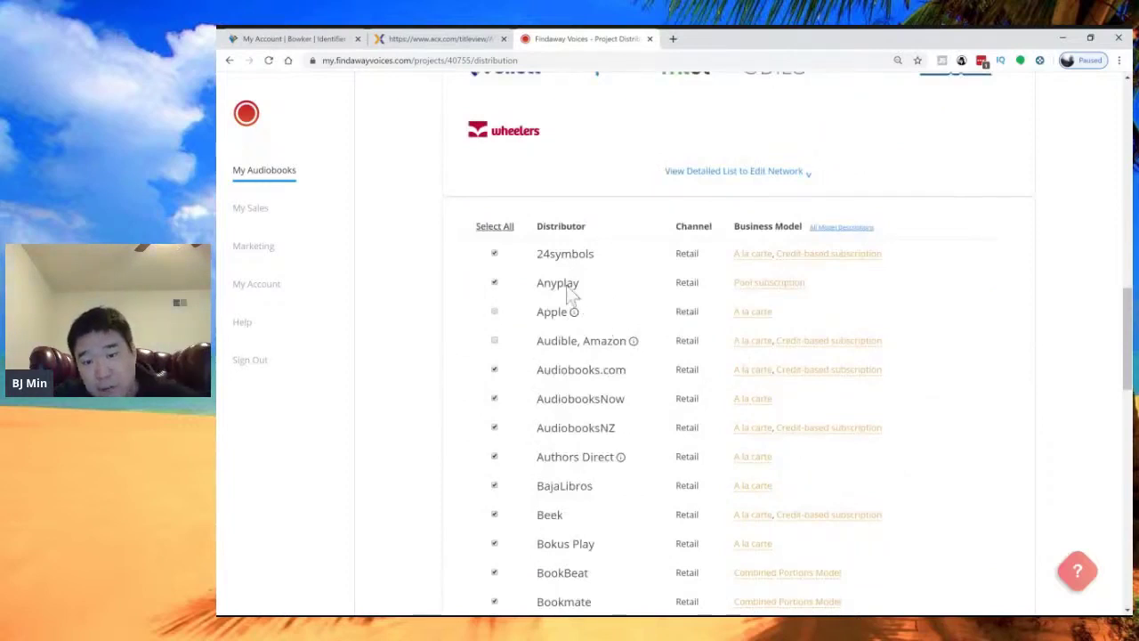
scroll(570, 338, down, 3)
scroll(569, 360, down, 10)
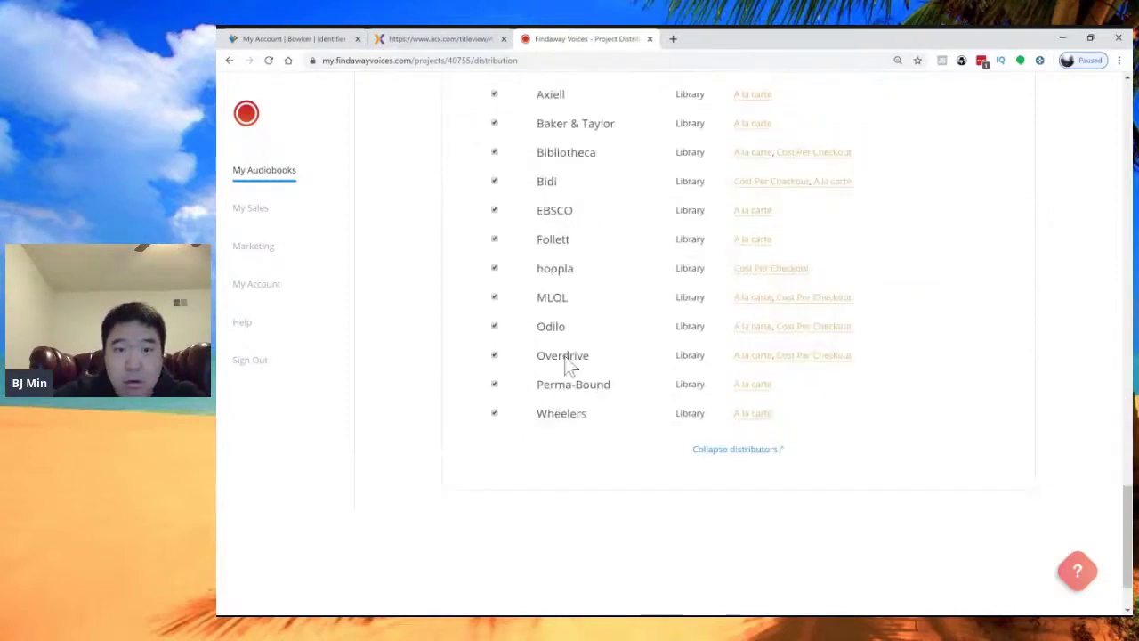
scroll(561, 380, up, 3)
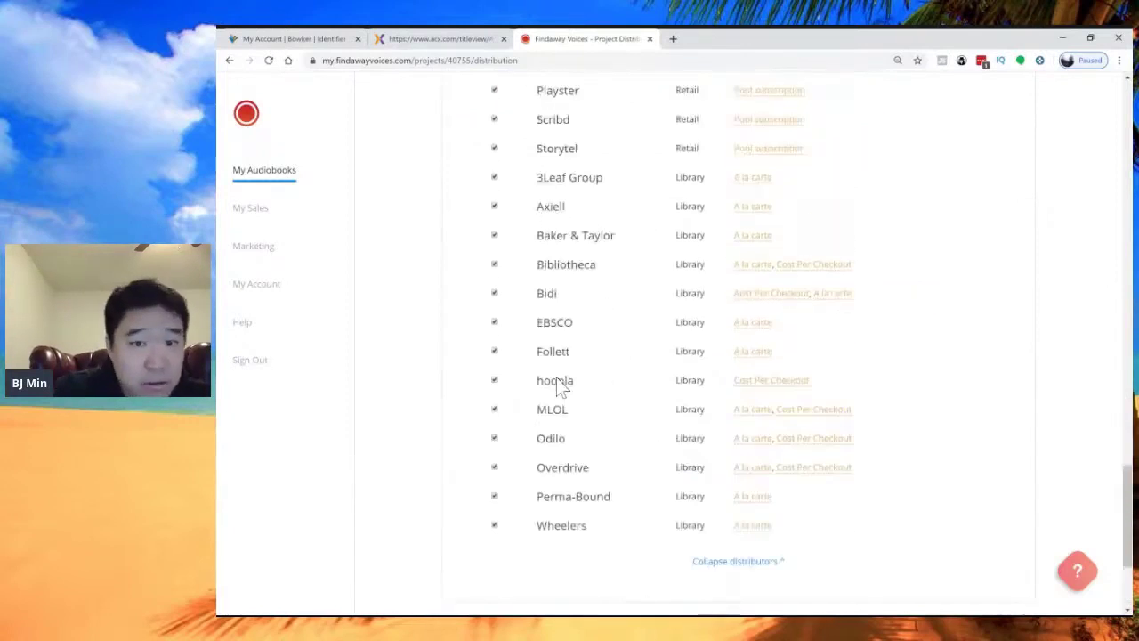
scroll(557, 378, up, 9)
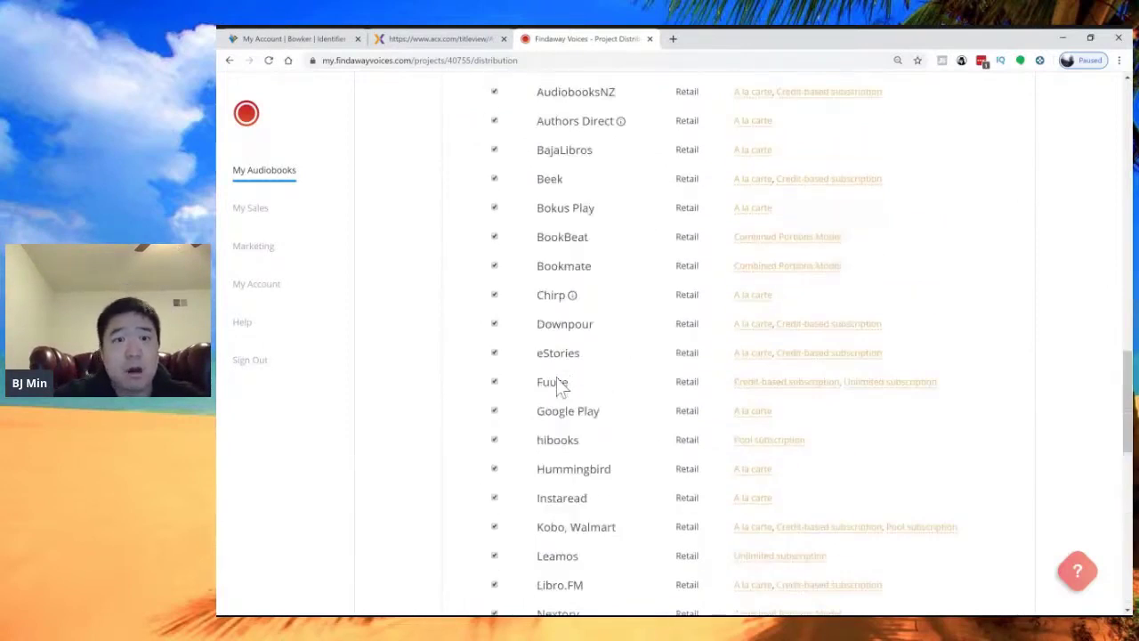
scroll(557, 378, down, 3)
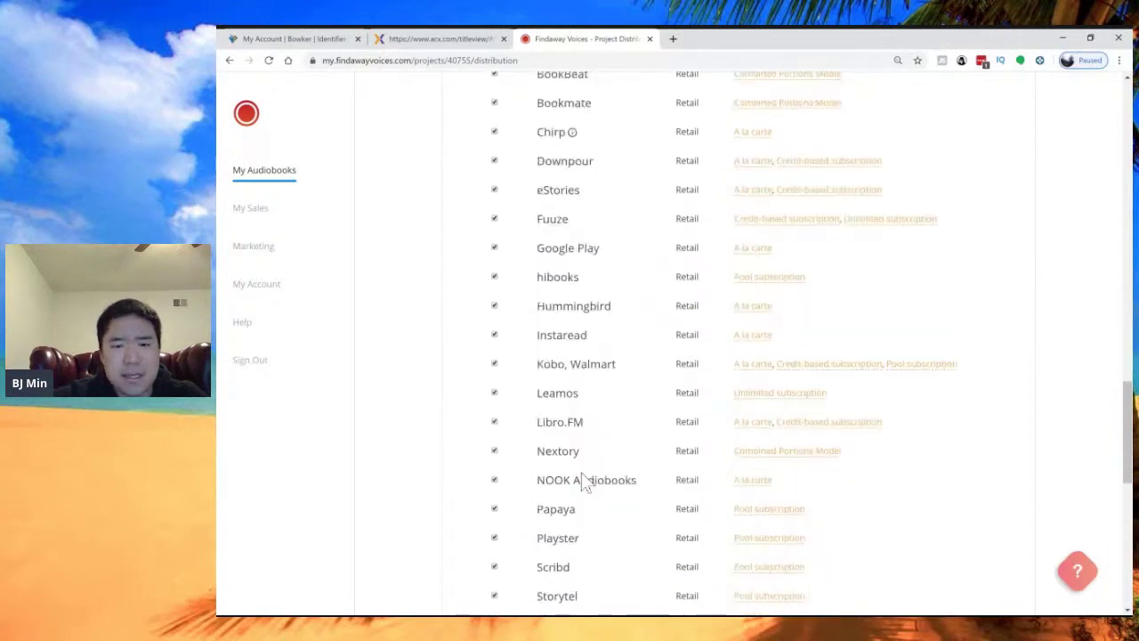
scroll(582, 297, up, 7)
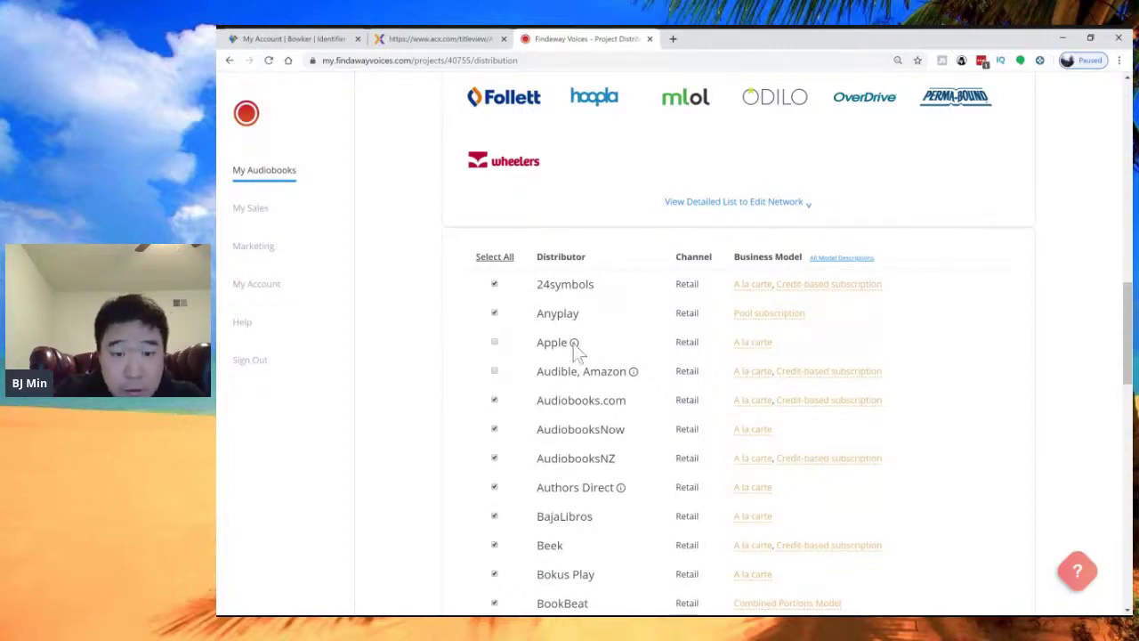
mouse_move(572, 342)
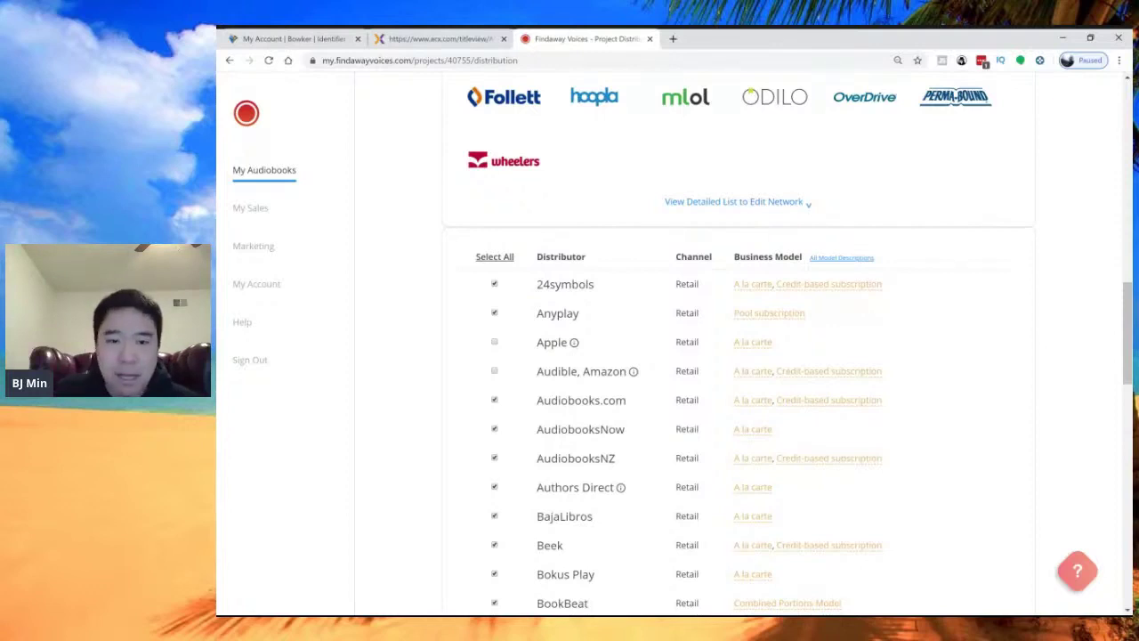
- Save the distributor selection for the audiobook's distribution network
scroll(600, 287, down, 13)
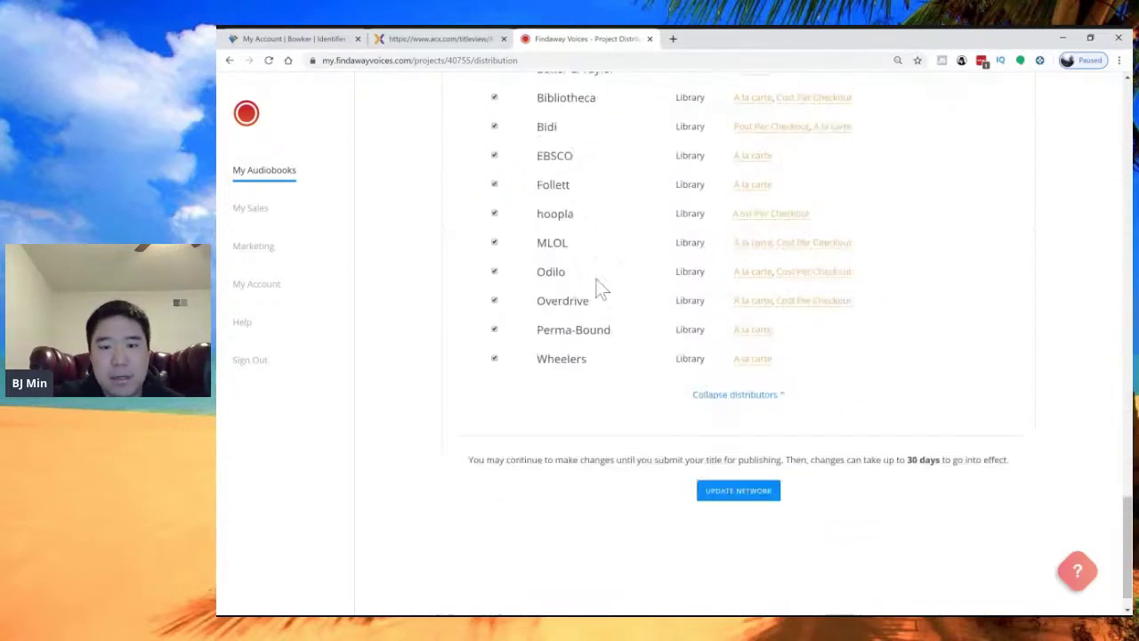
scroll(674, 386, down, 1)
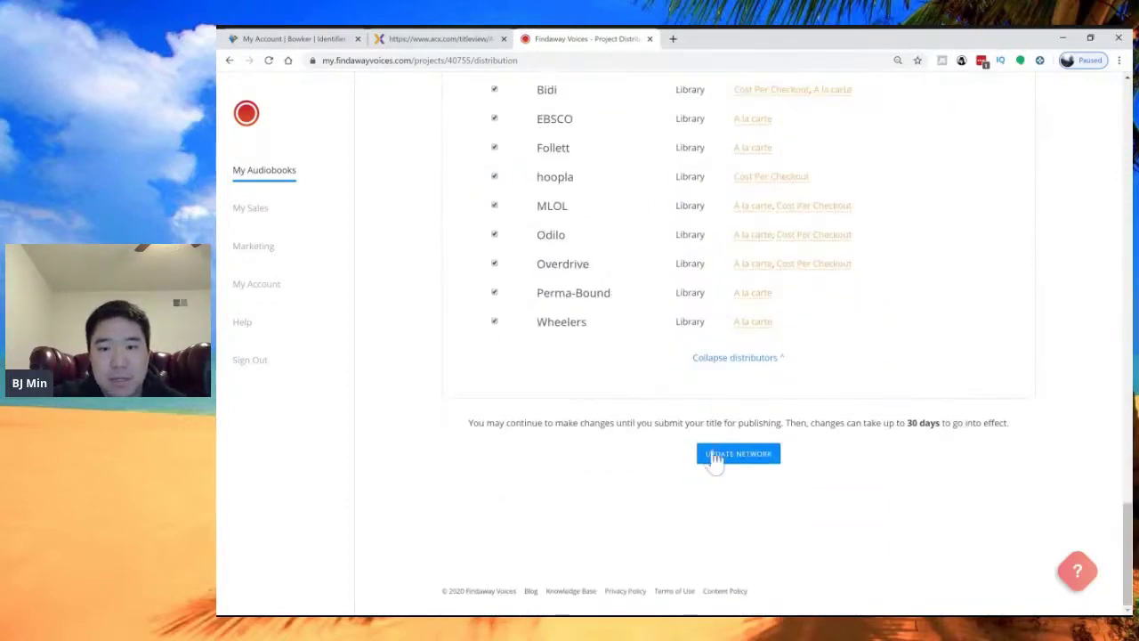
click(716, 458)
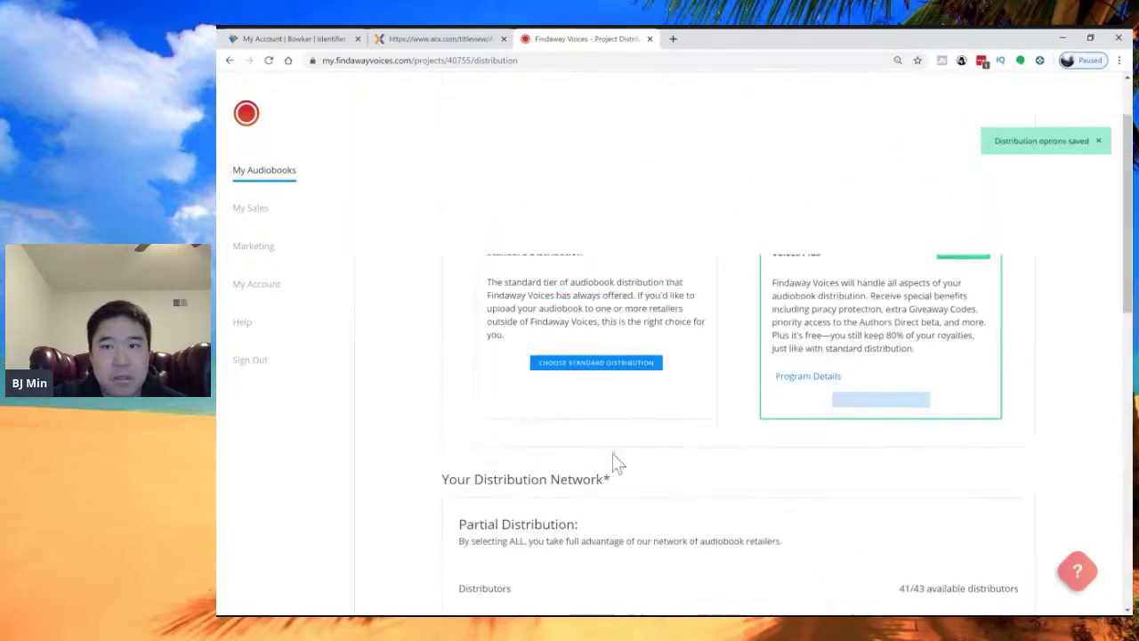
- Open the project's audio files page and review the upload requirements, production notes and opening credits sections
click(623, 118)
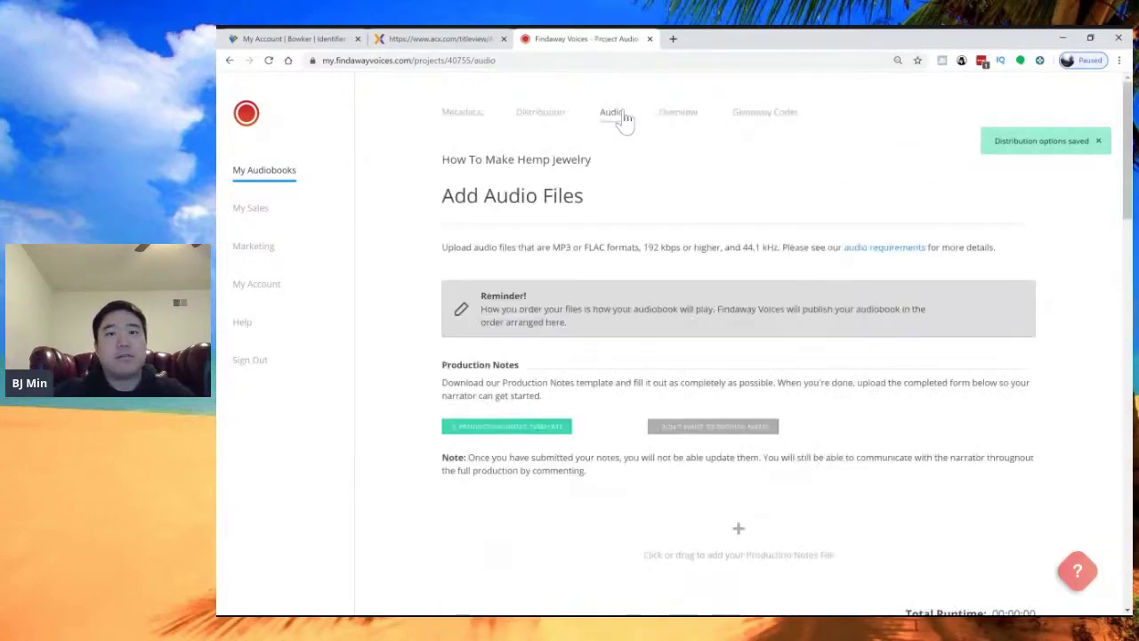
scroll(610, 183, down, 3)
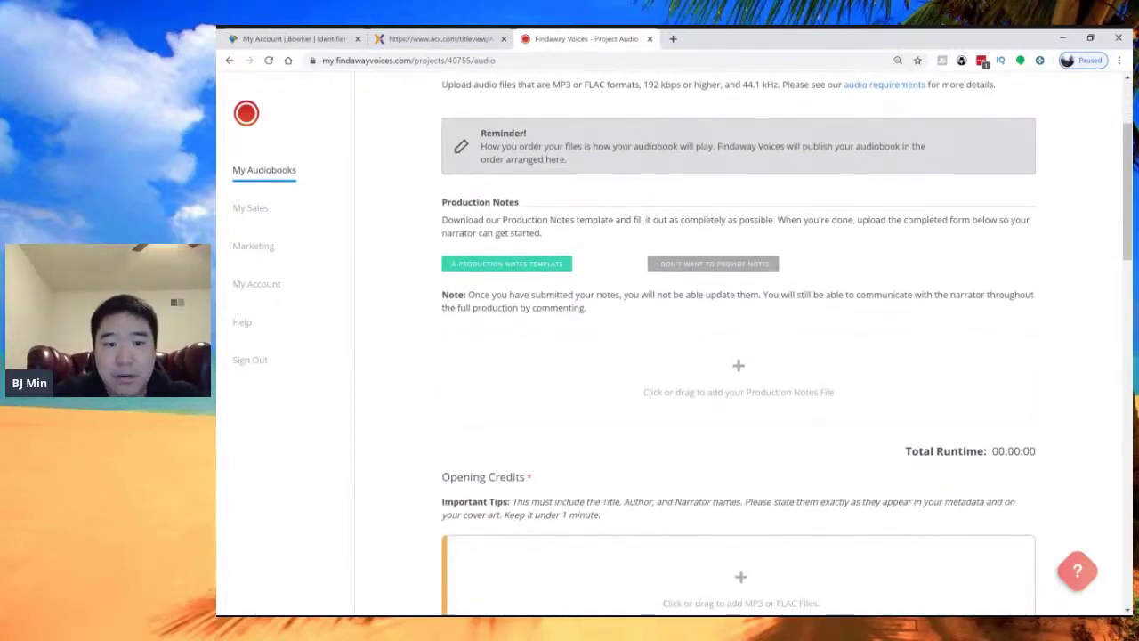
scroll(703, 320, down, 2)
scroll(706, 340, down, 3)
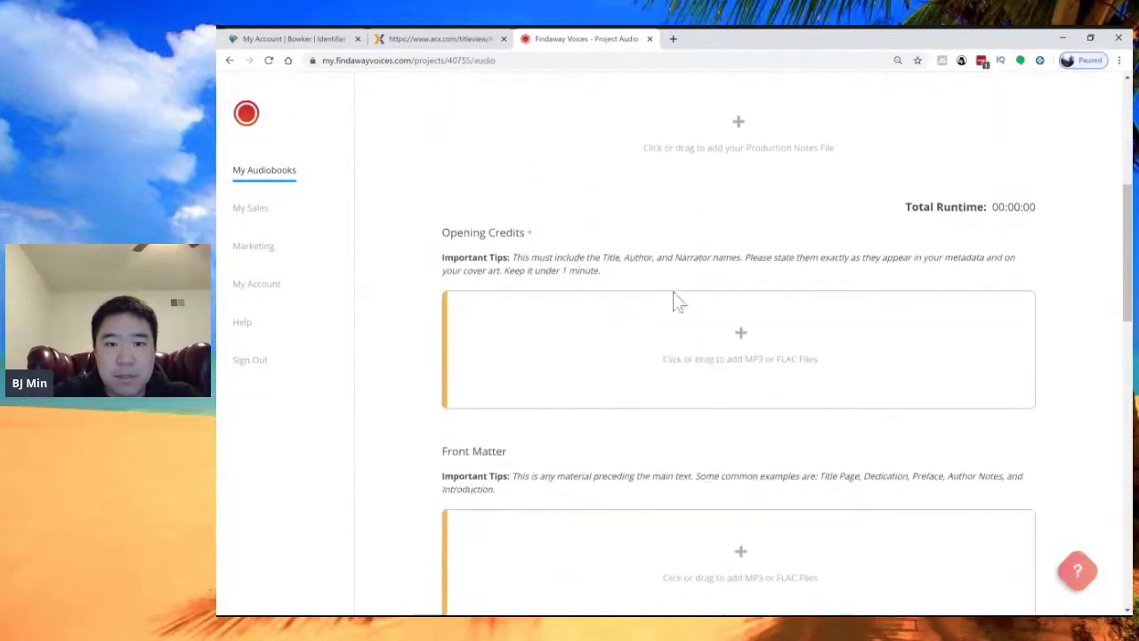
- Switch to the ACX title page and look through its audio tracks, from the closing credits back to the opening credits
click(482, 34)
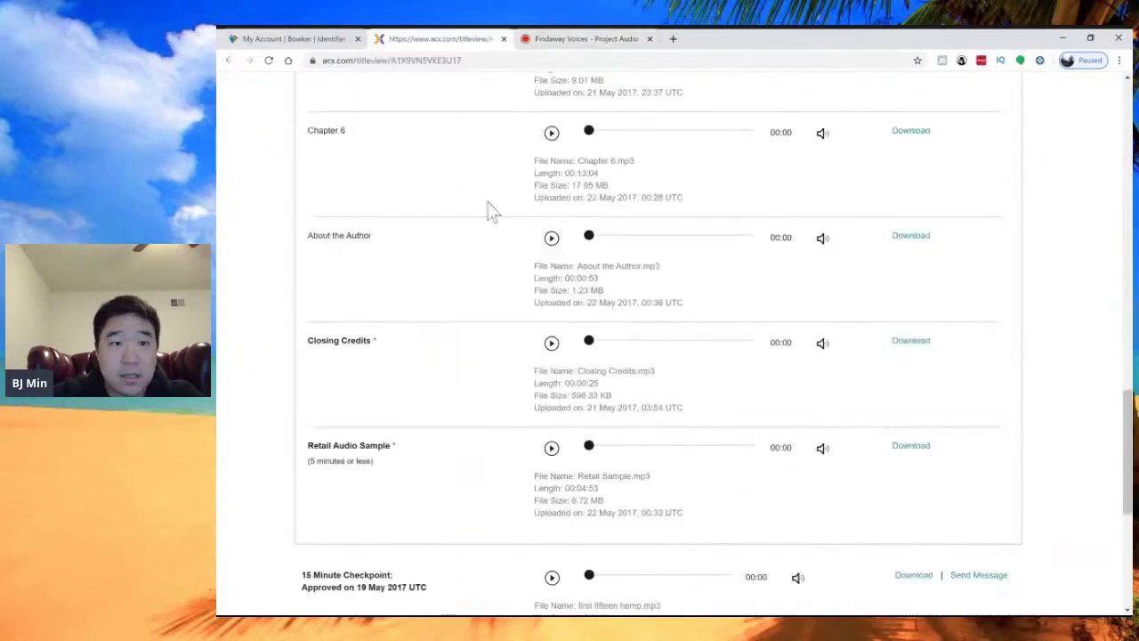
scroll(476, 358, up, 1)
scroll(475, 354, up, 12)
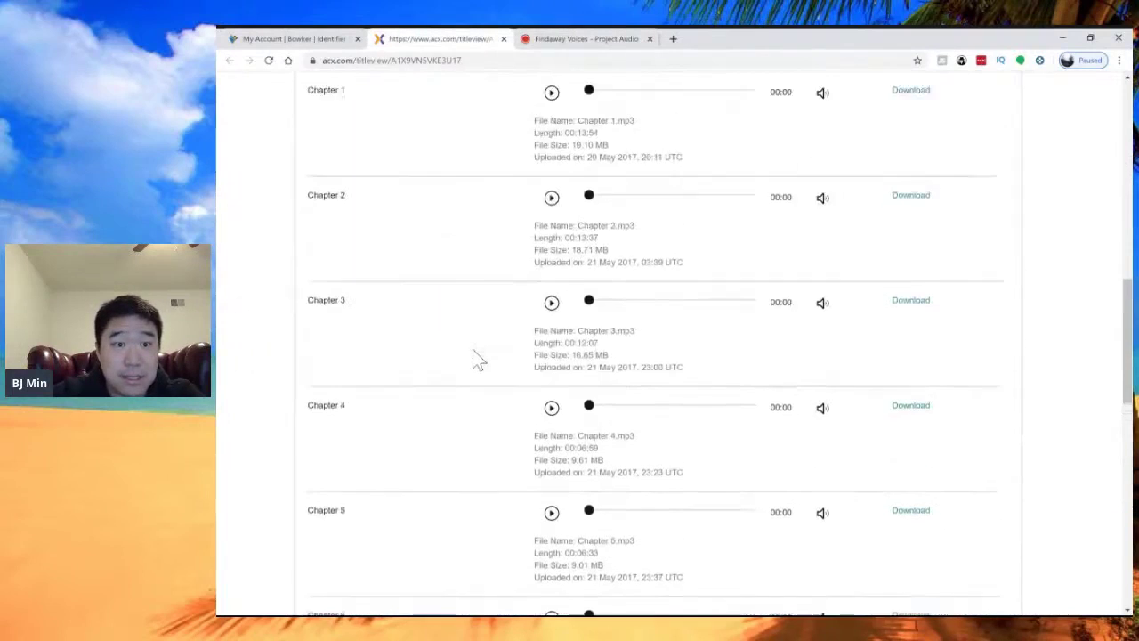
scroll(472, 351, up, 4)
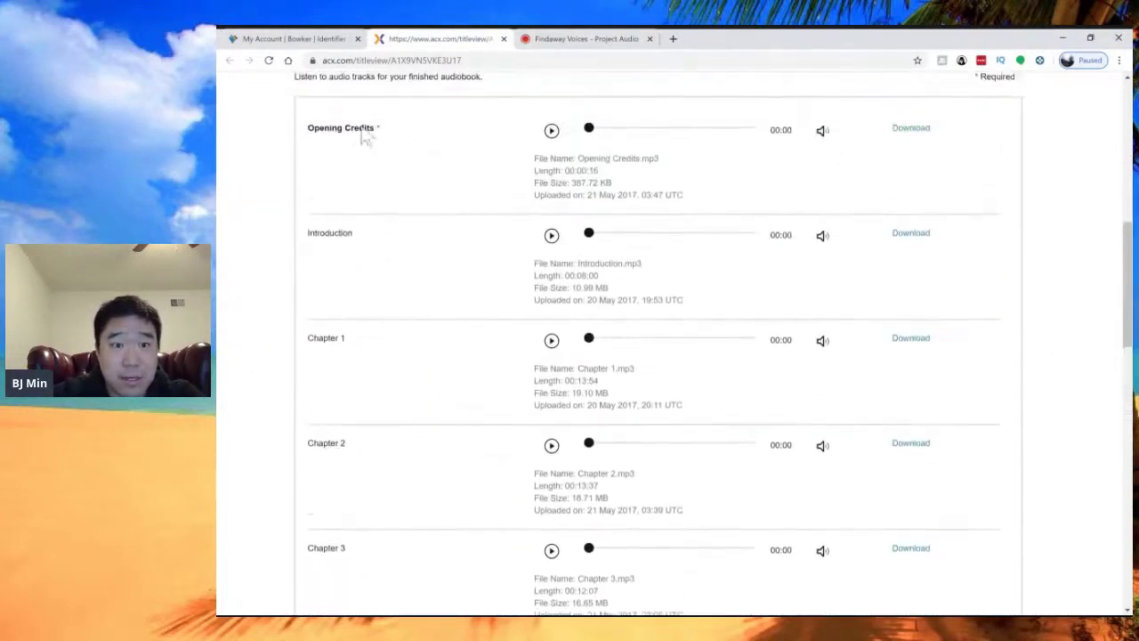
- Return to the Findaway Voices audio page and examine the upload sections from opening credits and front matter through closing credits
click(623, 39)
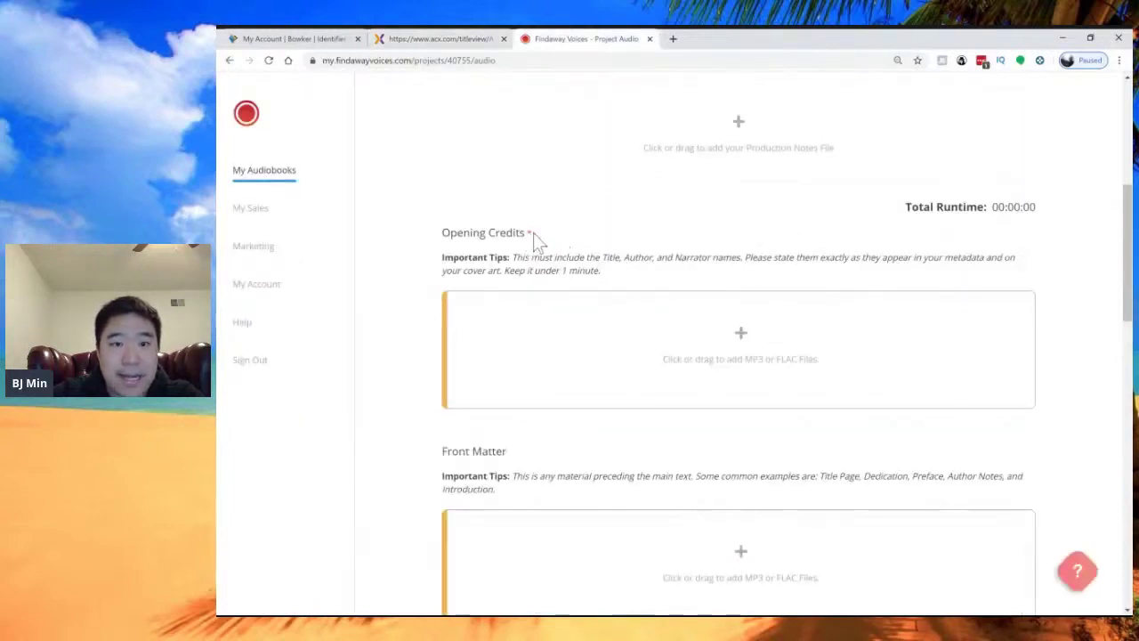
scroll(529, 257, down, 7)
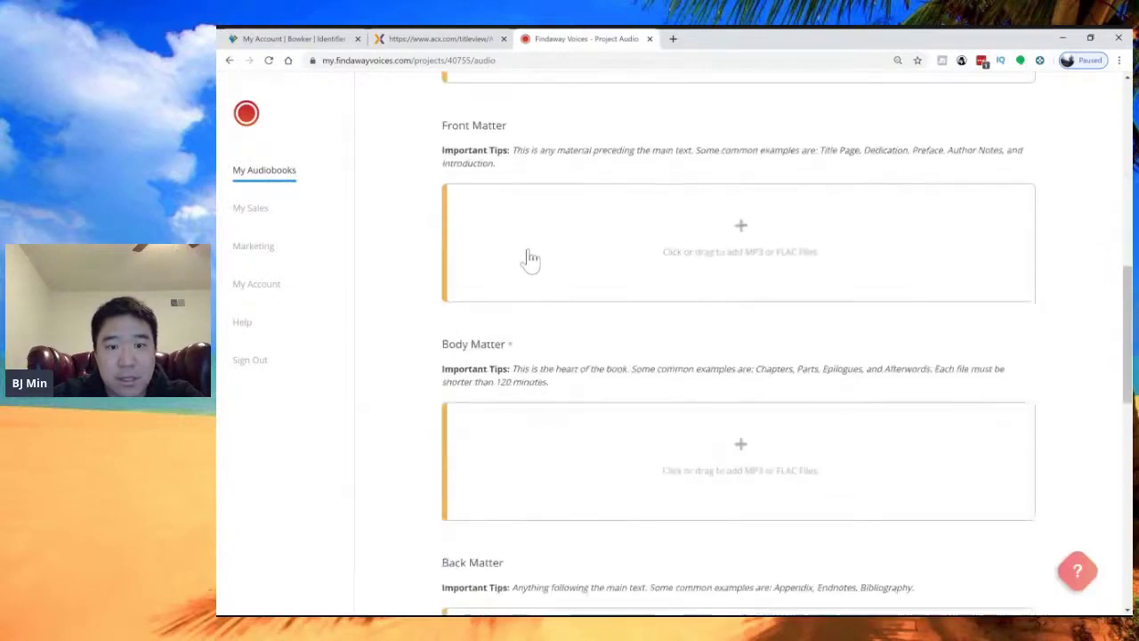
scroll(528, 273, up, 1)
scroll(526, 305, down, 4)
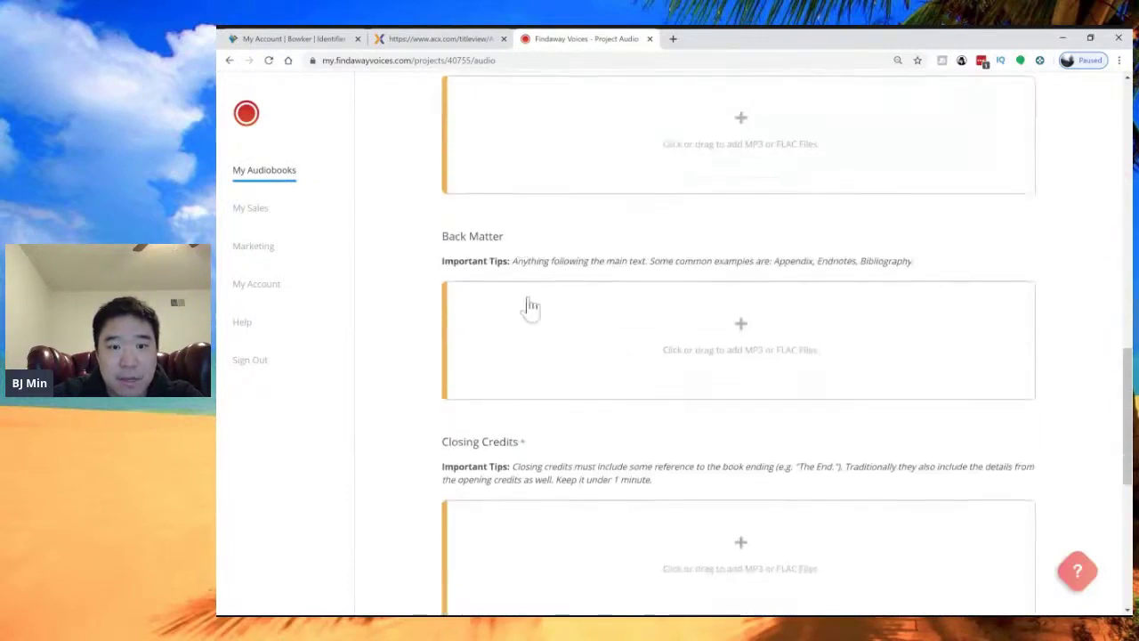
scroll(623, 478, down, 1)
scroll(623, 484, up, 8)
scroll(623, 487, up, 3)
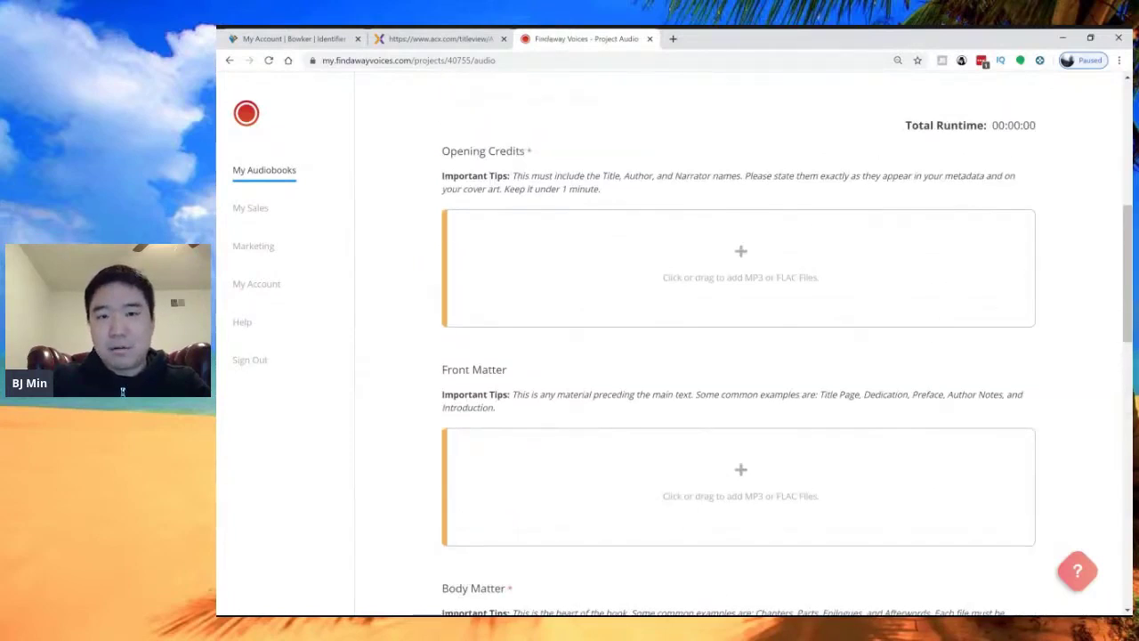
- Add Opening Credits.mp3 to the Opening Credits section of the Findaway Voices audio page
click(441, 38)
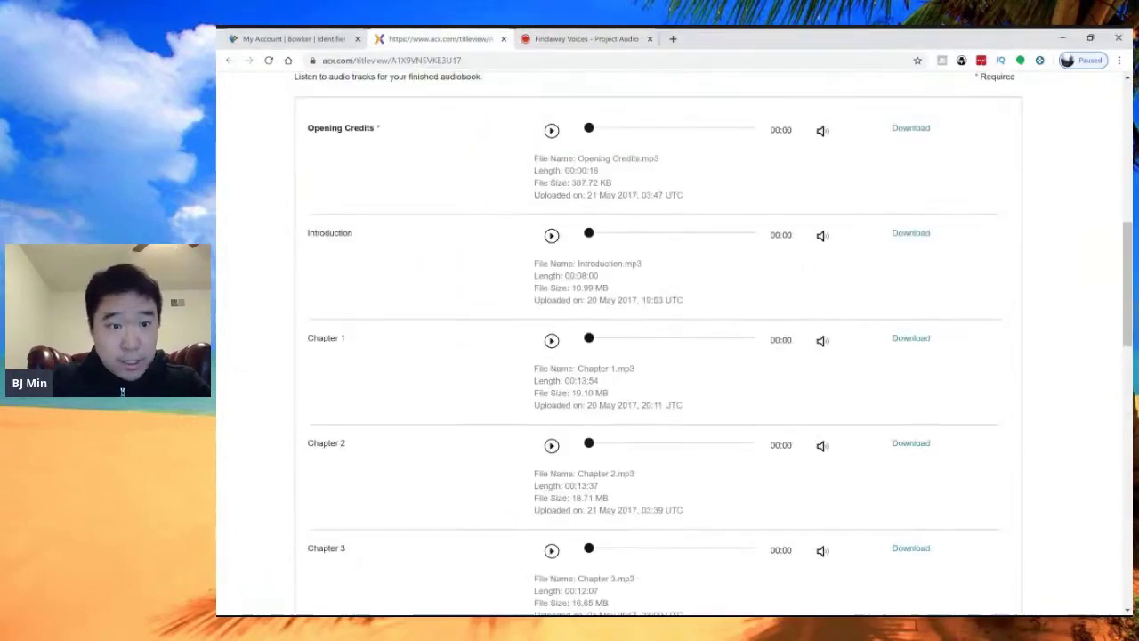
click(583, 39)
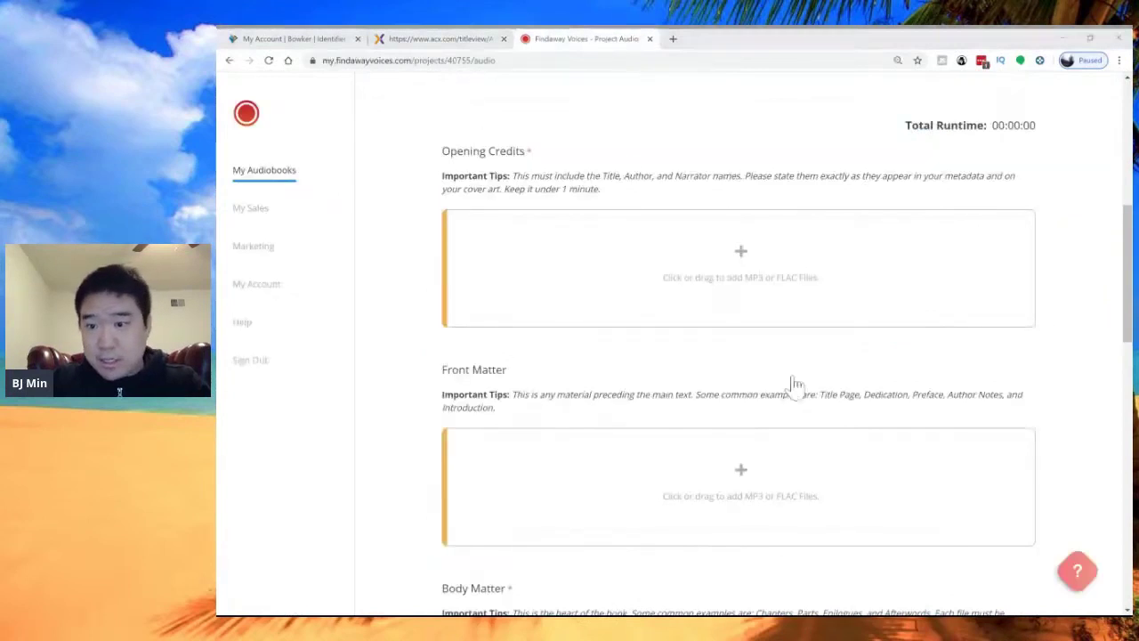
drag(792, 379, 706, 305)
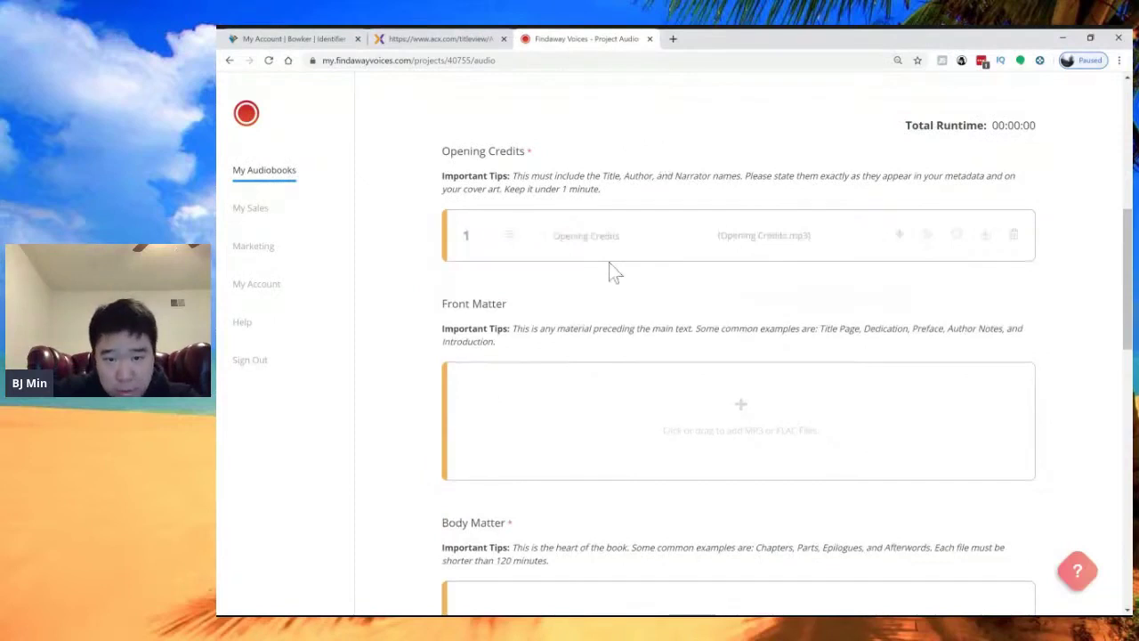
- Add Closing Credits.mp3 to the Closing Credits section and Retail Sample.mp3 to the Retail Sample section
scroll(610, 270, down, 6)
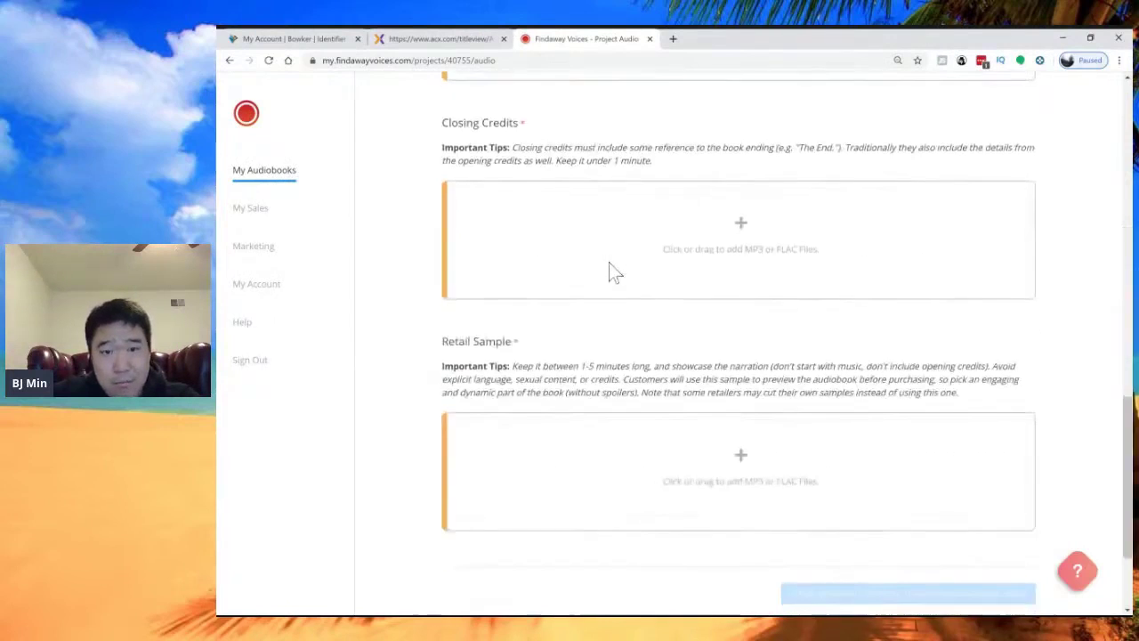
scroll(609, 261, down, 3)
scroll(609, 261, up, 2)
scroll(611, 270, up, 2)
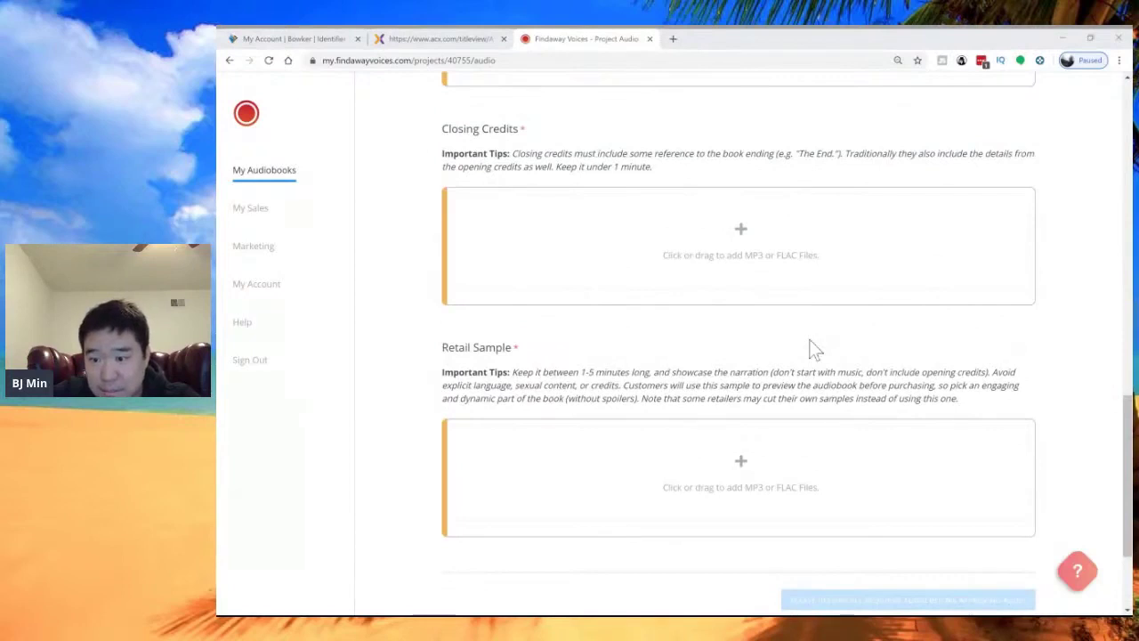
drag(811, 340, 741, 248)
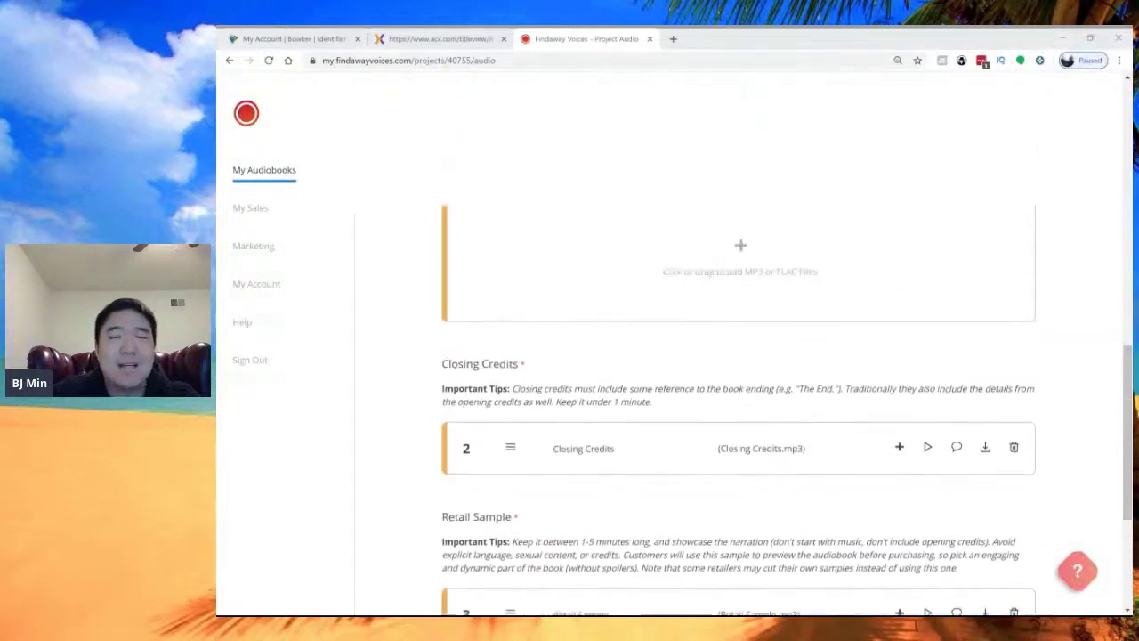
- Add About the Author.mp3 to the Back Matter section
scroll(460, 381, up, 1)
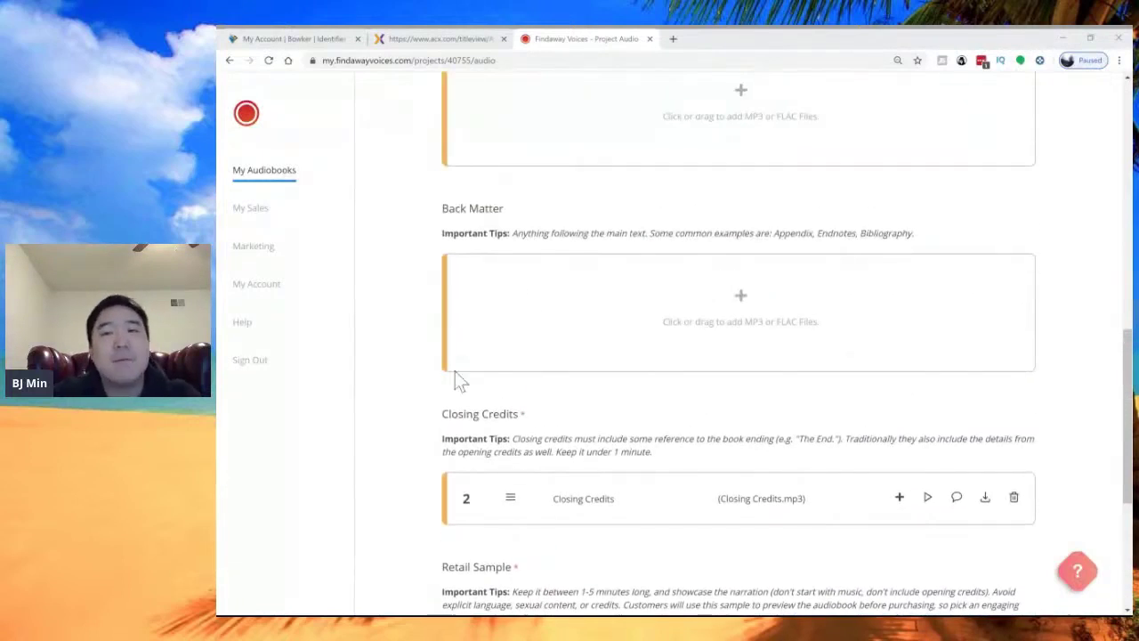
scroll(456, 374, up, 1)
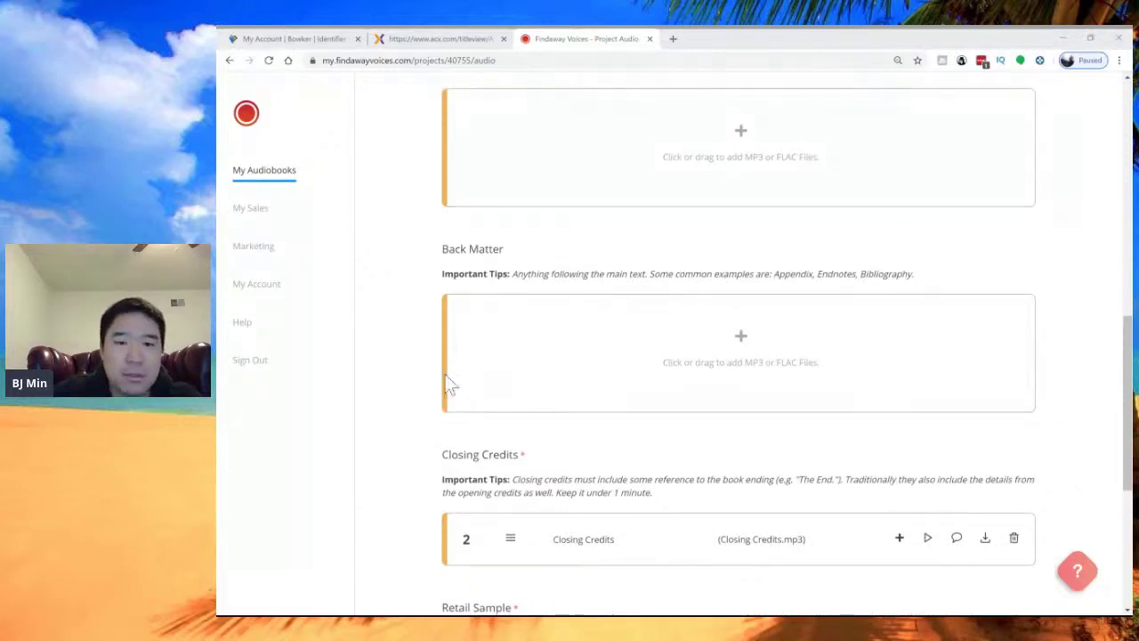
scroll(545, 278, up, 3)
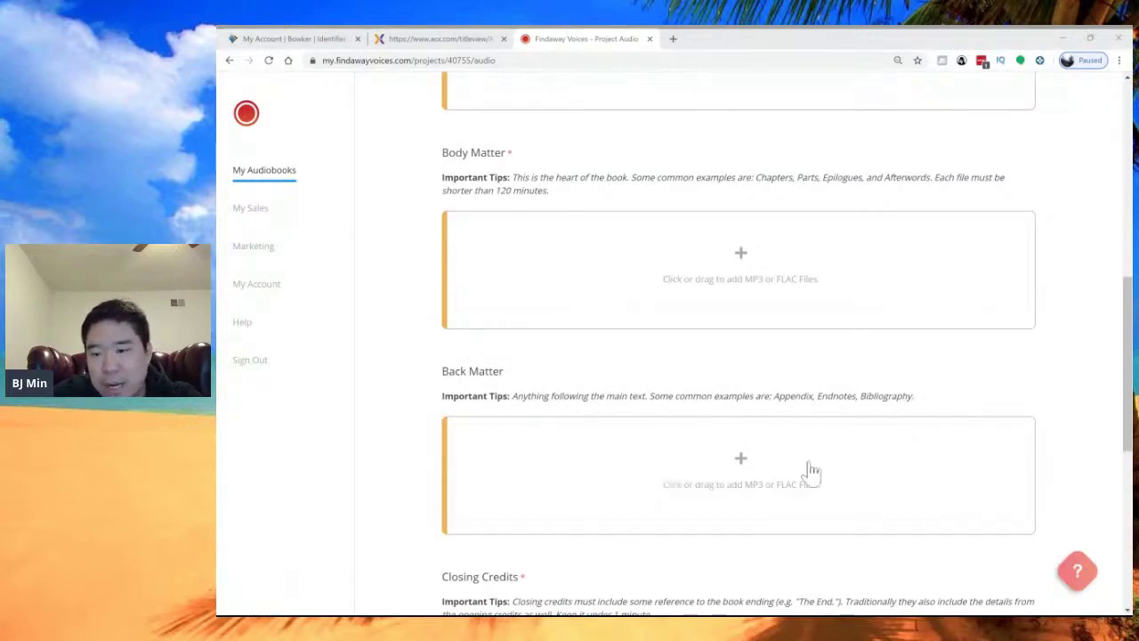
click(812, 471)
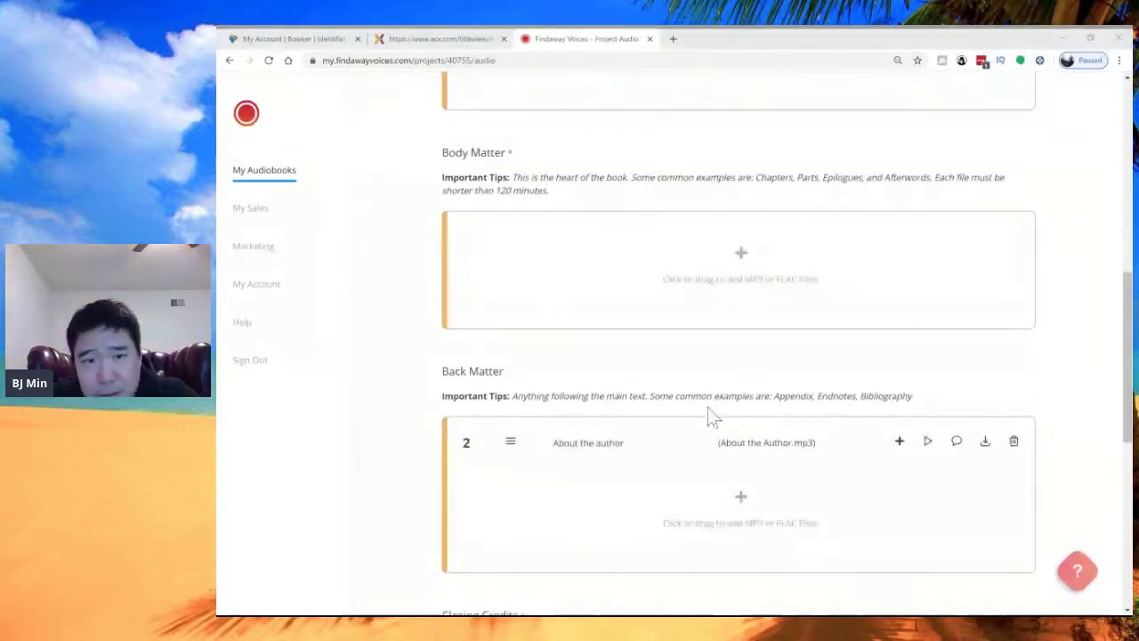
- Add Introduction.mp3 and the Chapter 1 through Chapter 6 MP3 files to the Body Matter section
scroll(710, 411, up, 2)
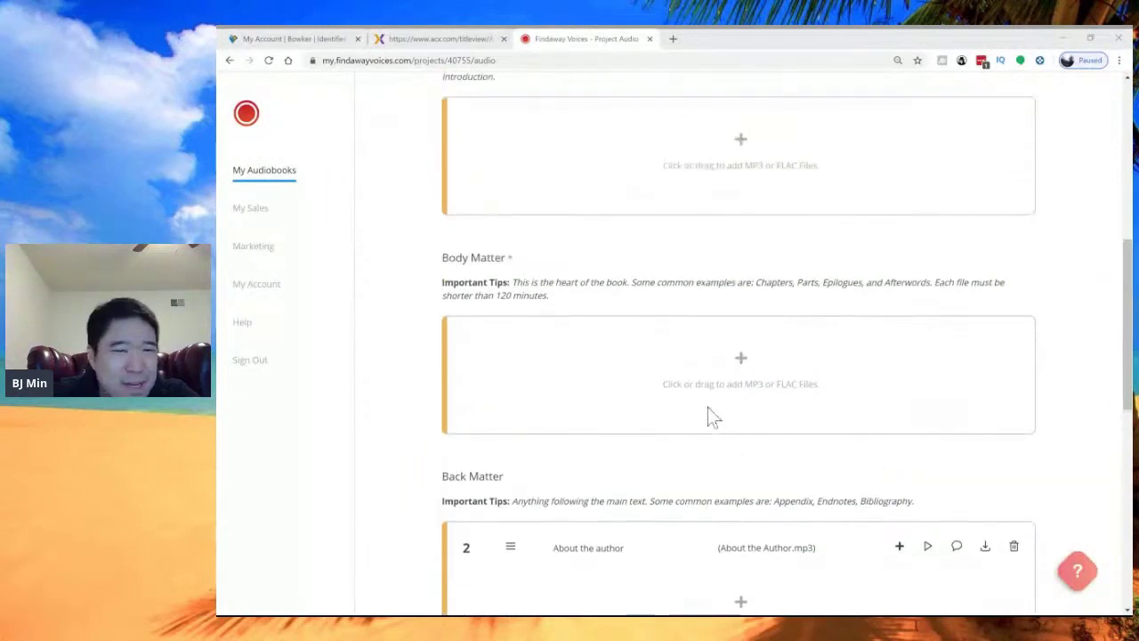
scroll(709, 414, up, 2)
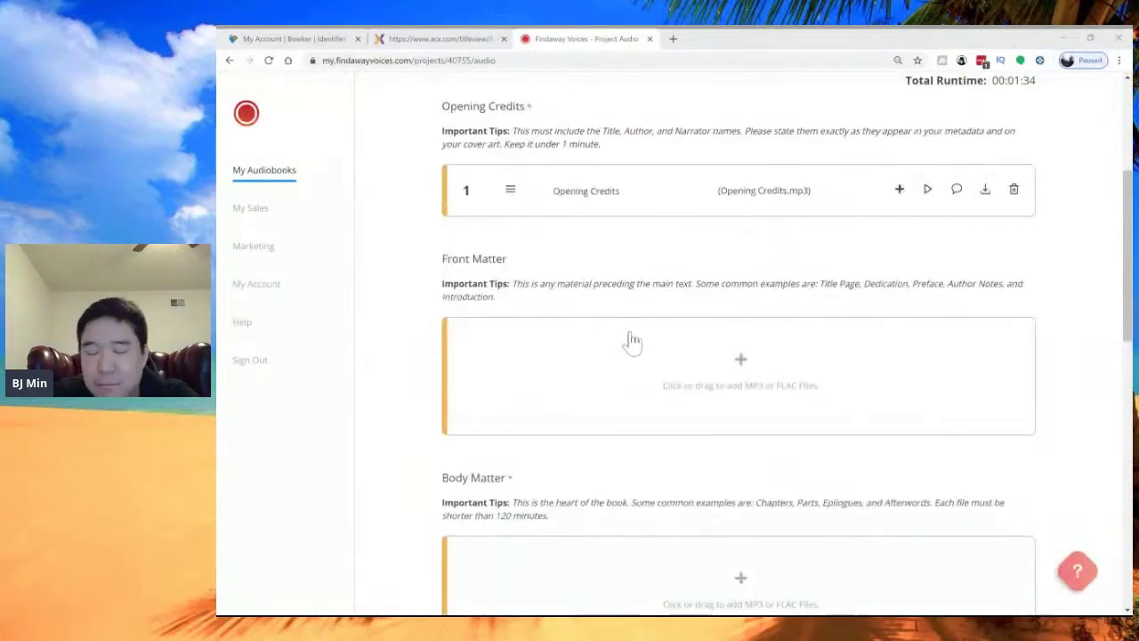
scroll(659, 373, down, 3)
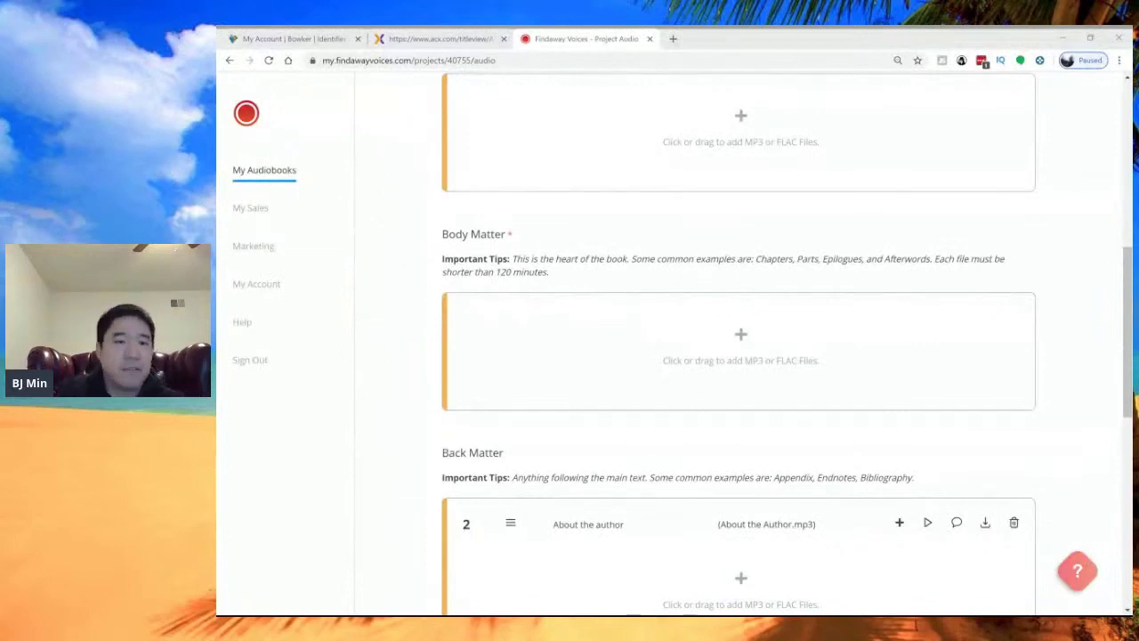
scroll(679, 278, up, 1)
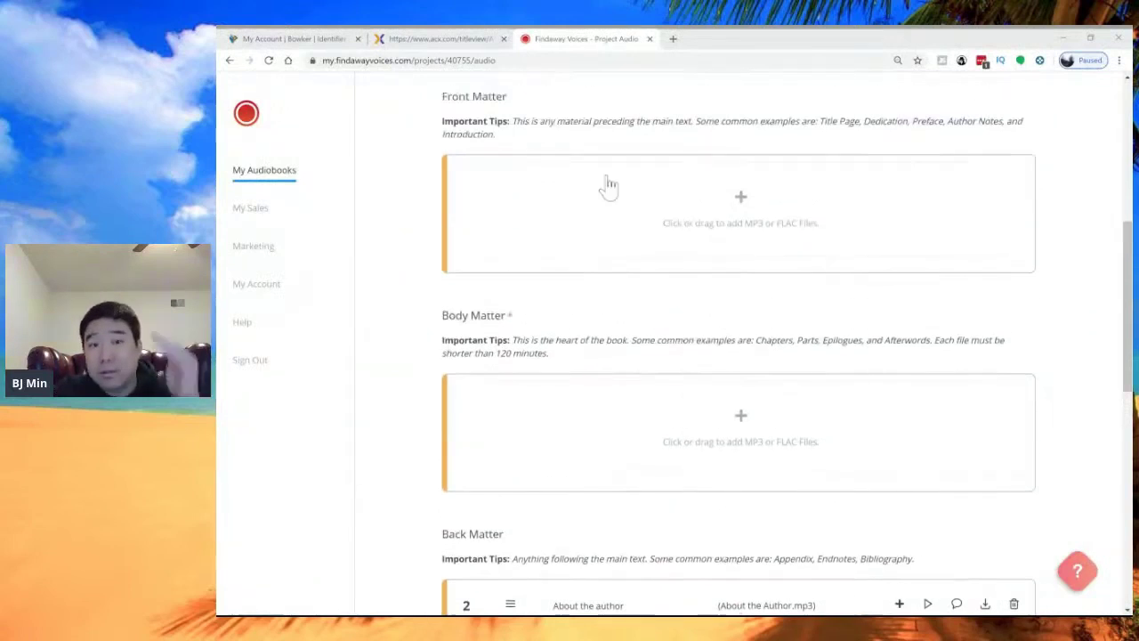
scroll(623, 234, down, 1)
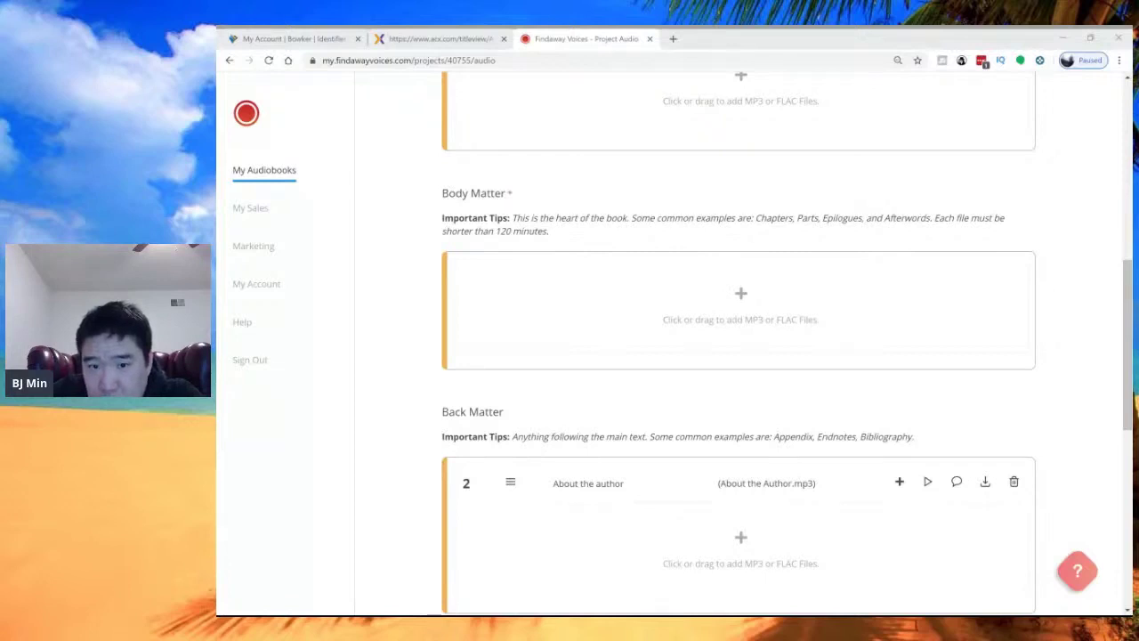
drag(741, 306, 740, 306)
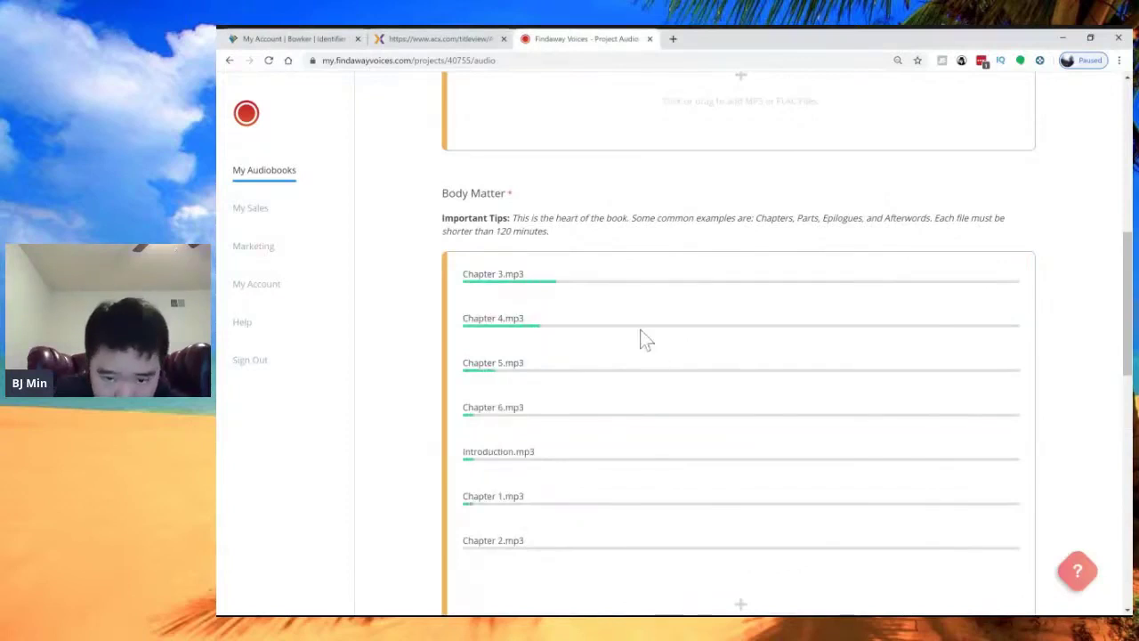
scroll(639, 331, down, 1)
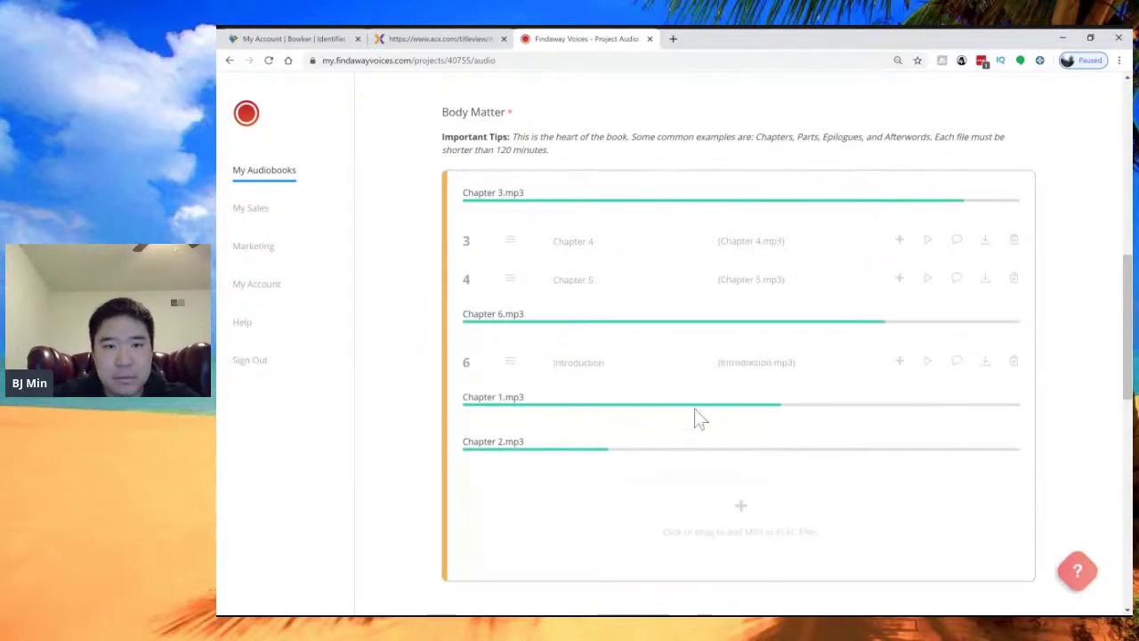
- Switch to the ACX title page and check the track order from the opening credits through the retail audio sample
click(440, 36)
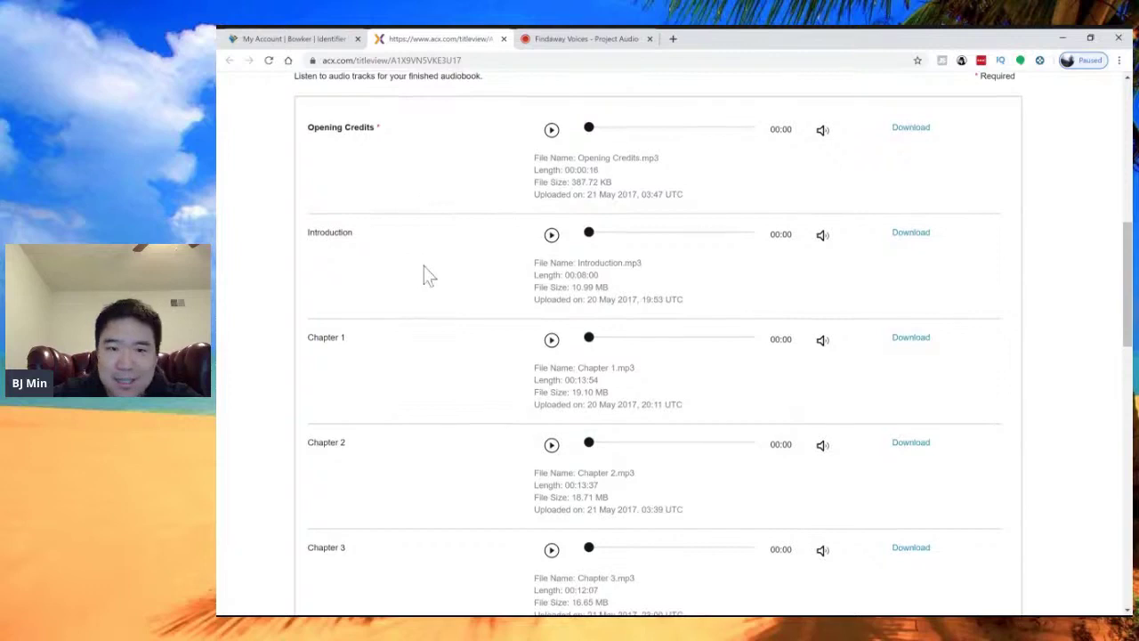
scroll(431, 272, down, 2)
scroll(432, 271, down, 5)
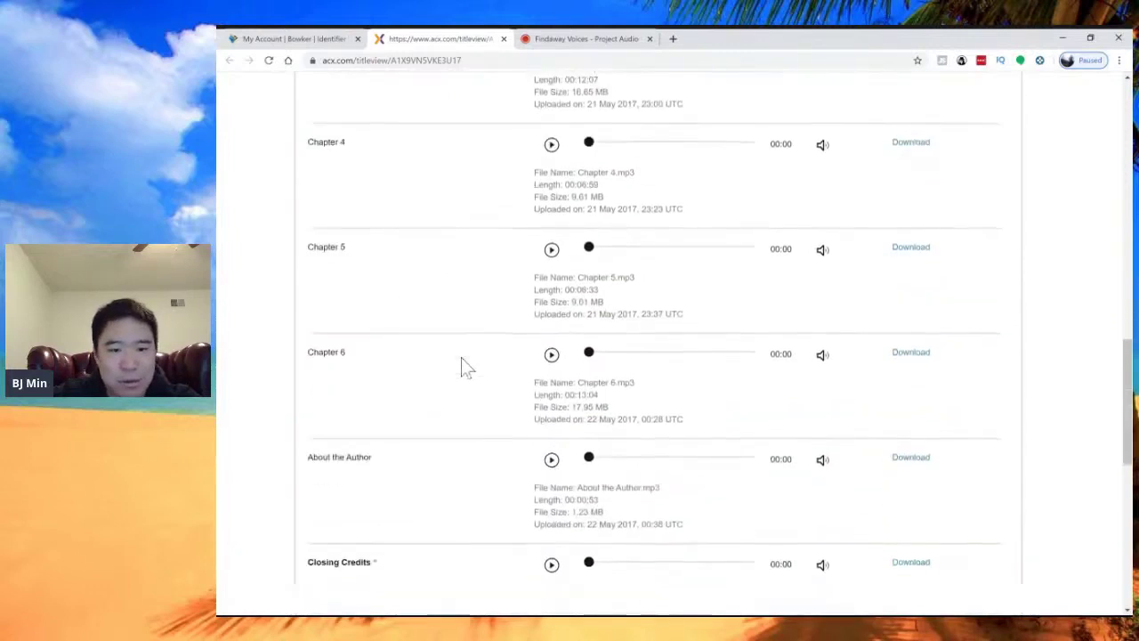
scroll(543, 463, down, 1)
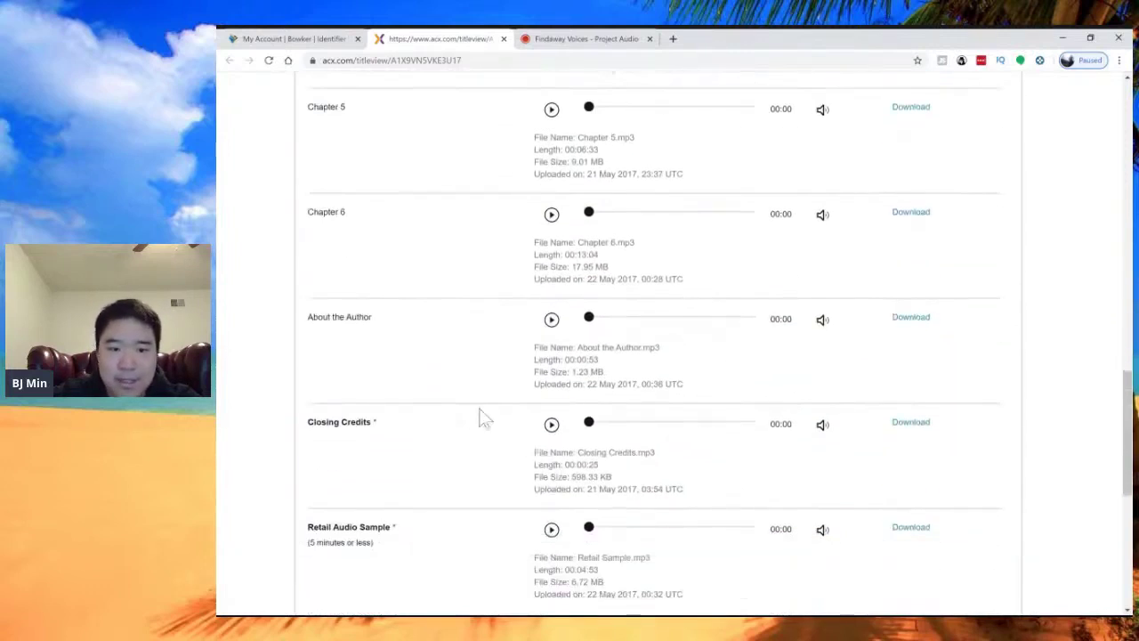
scroll(478, 526, down, 1)
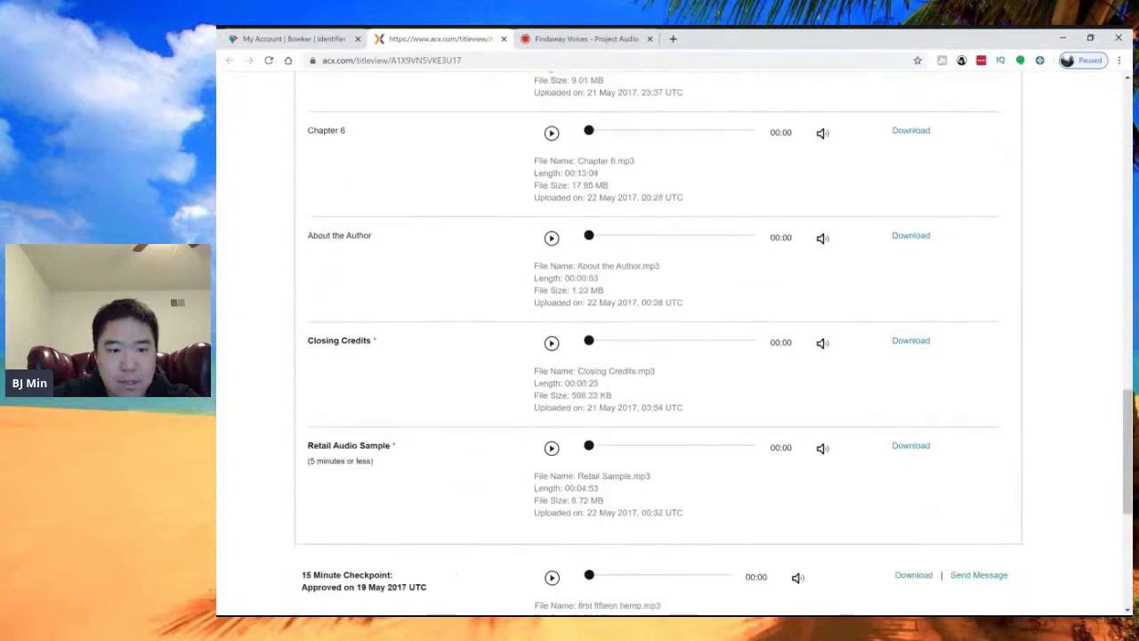
scroll(659, 508, down, 1)
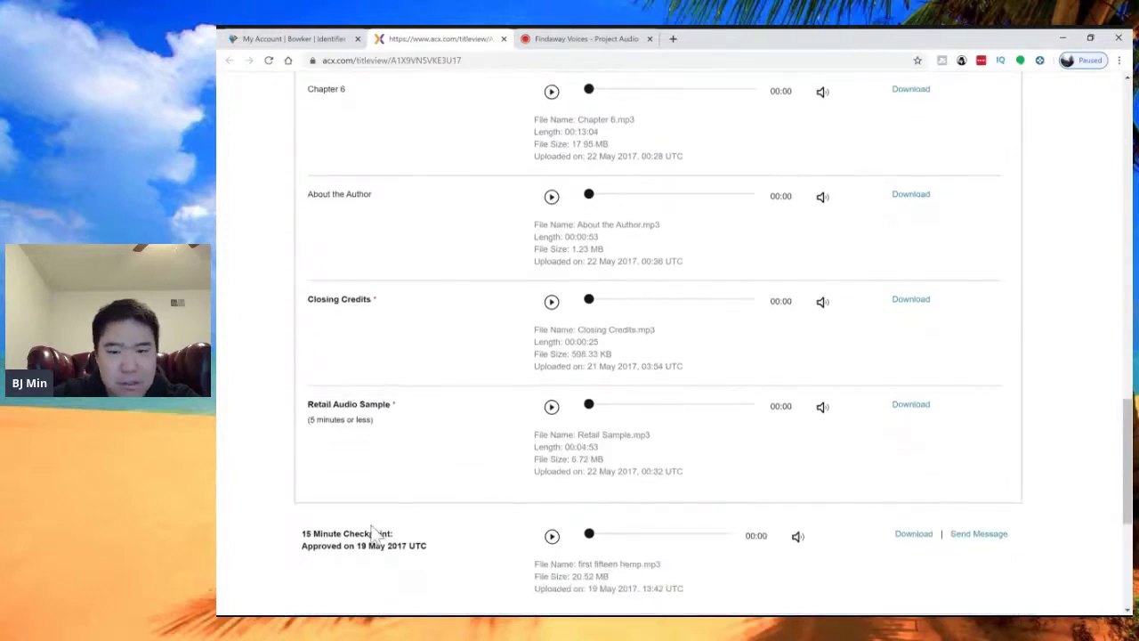
scroll(427, 531, down, 1)
scroll(507, 529, up, 1)
- Return to Findaway Voices and reorder the Body Matter tracks as Introduction followed by Chapters 1 through 6
click(612, 39)
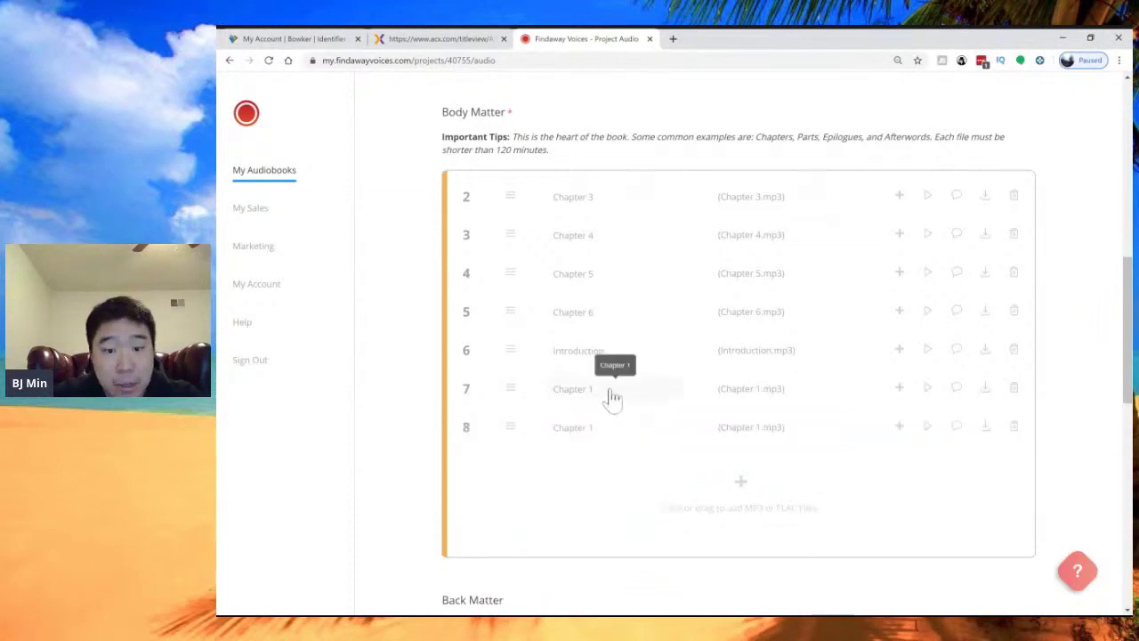
drag(620, 350, 611, 196)
drag(603, 313, 596, 189)
drag(623, 411, 590, 279)
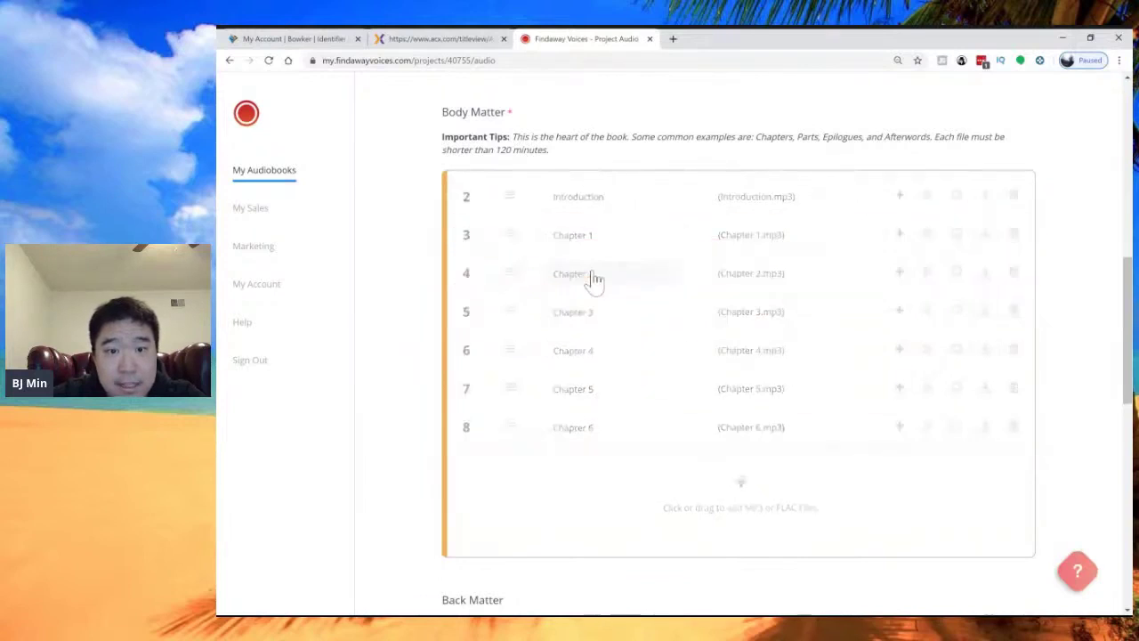
click(592, 274)
text(Tw)
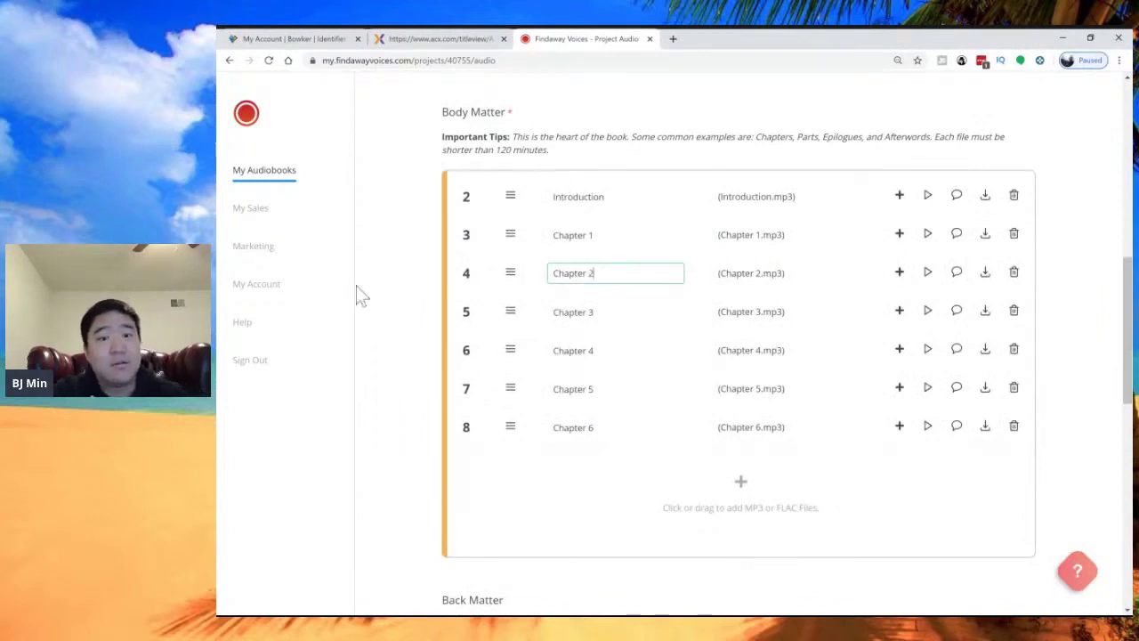
click(422, 303)
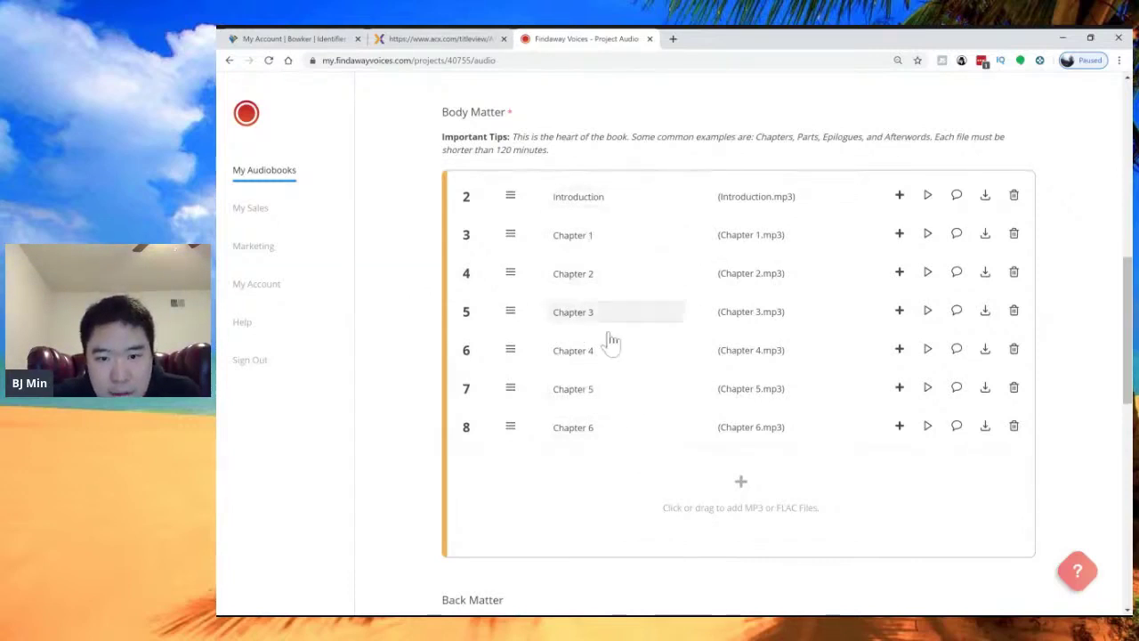
- Check the track arrangement from opening credits through retail sample and submit the audio files
scroll(728, 365, up, 5)
scroll(726, 364, up, 3)
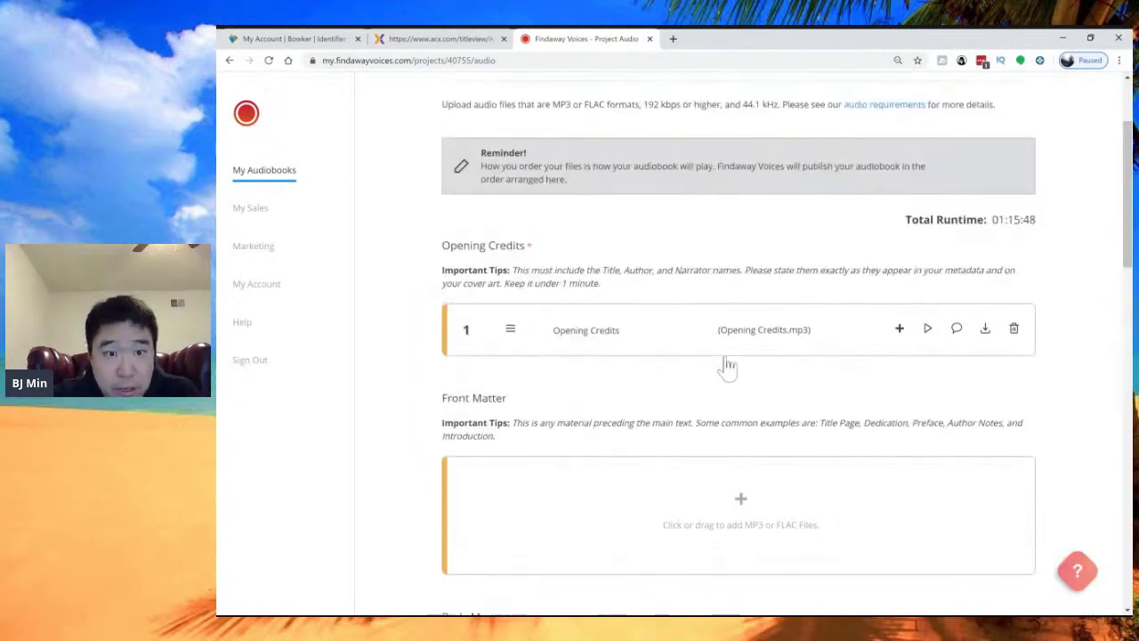
scroll(506, 291, down, 5)
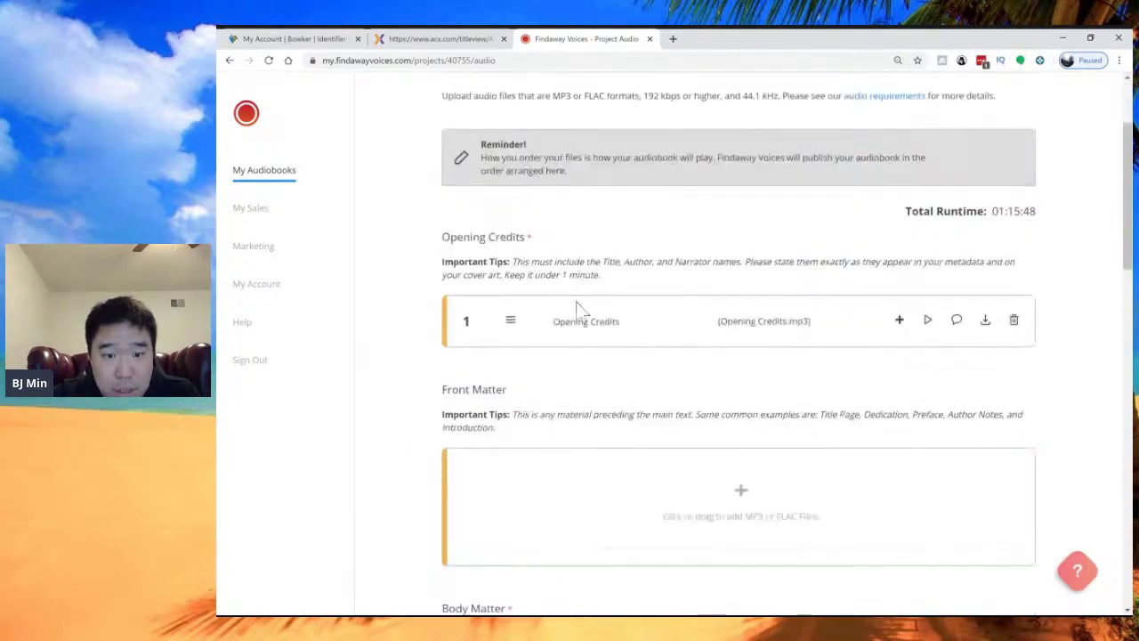
scroll(703, 352, down, 5)
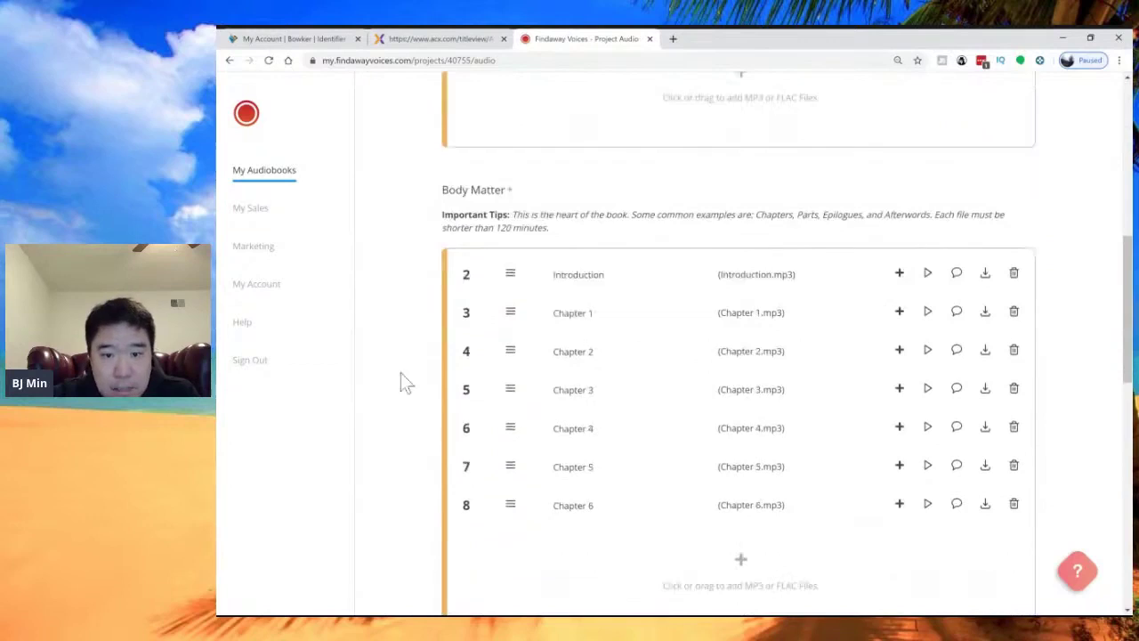
scroll(574, 231, down, 4)
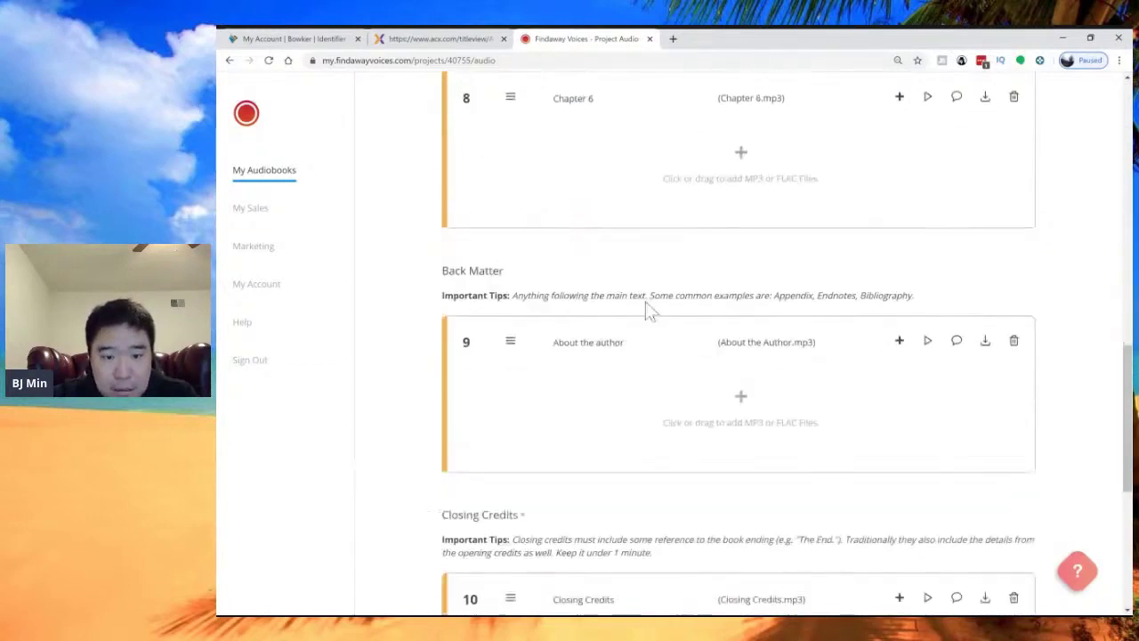
scroll(890, 356, down, 3)
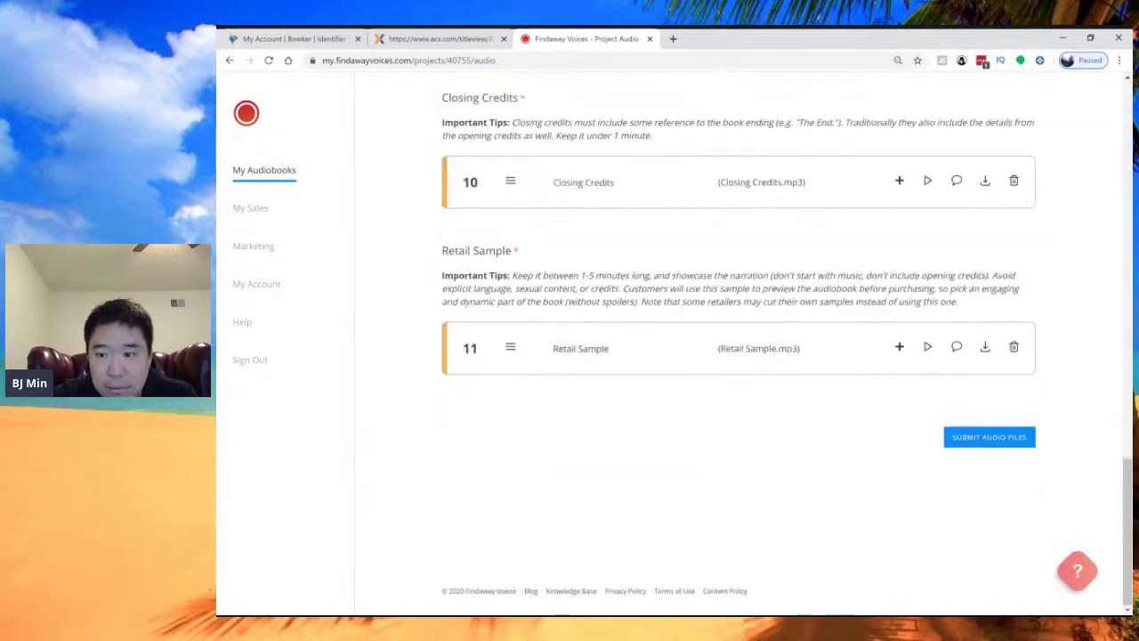
click(992, 440)
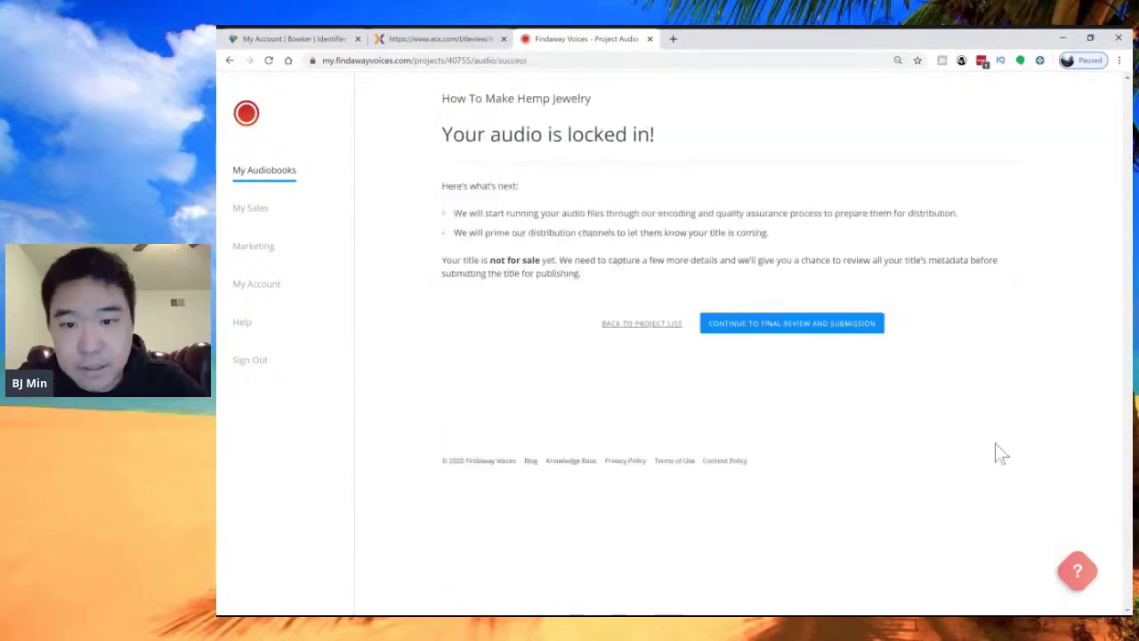
- Continue to the final review, check the audiobook's metadata, pricing and distributors, and submit it for publishing
click(793, 337)
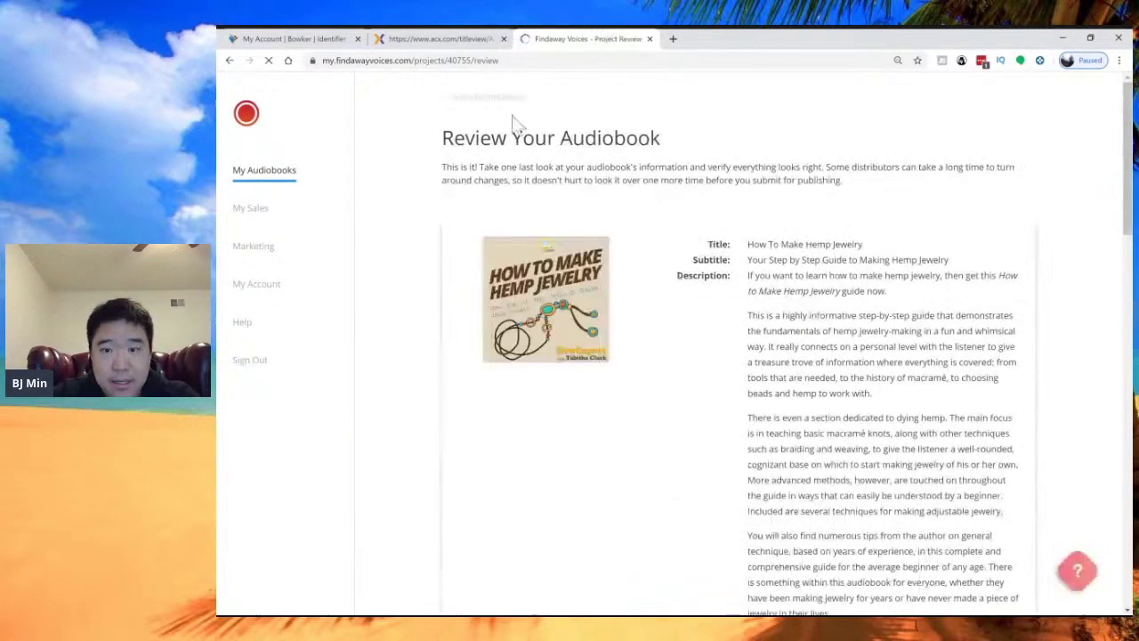
scroll(635, 297, down, 5)
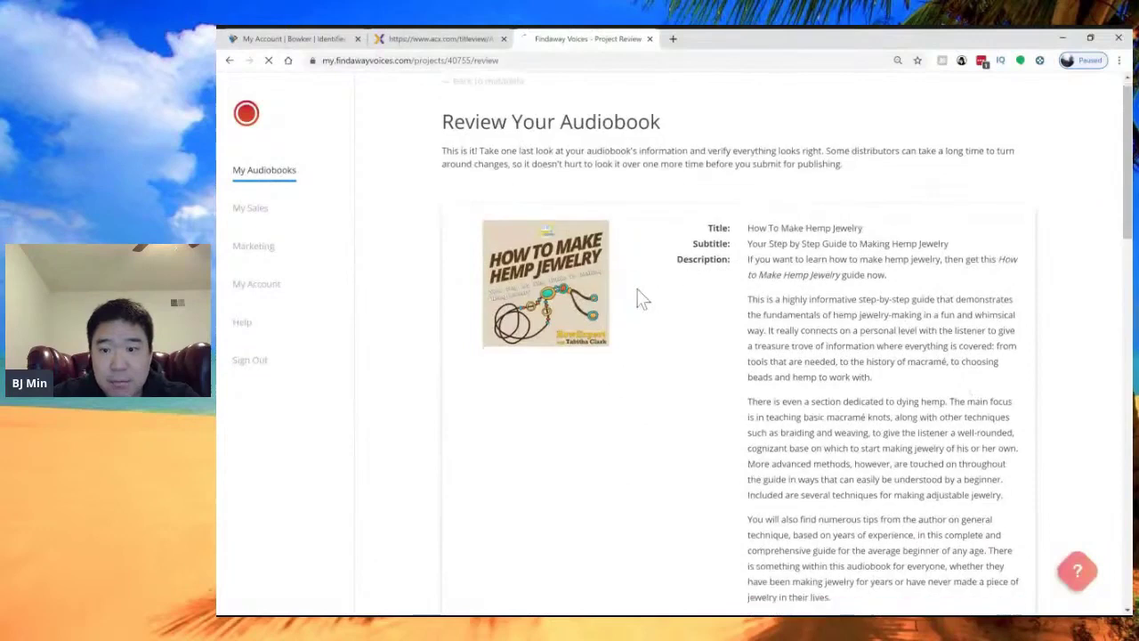
scroll(875, 330, down, 3)
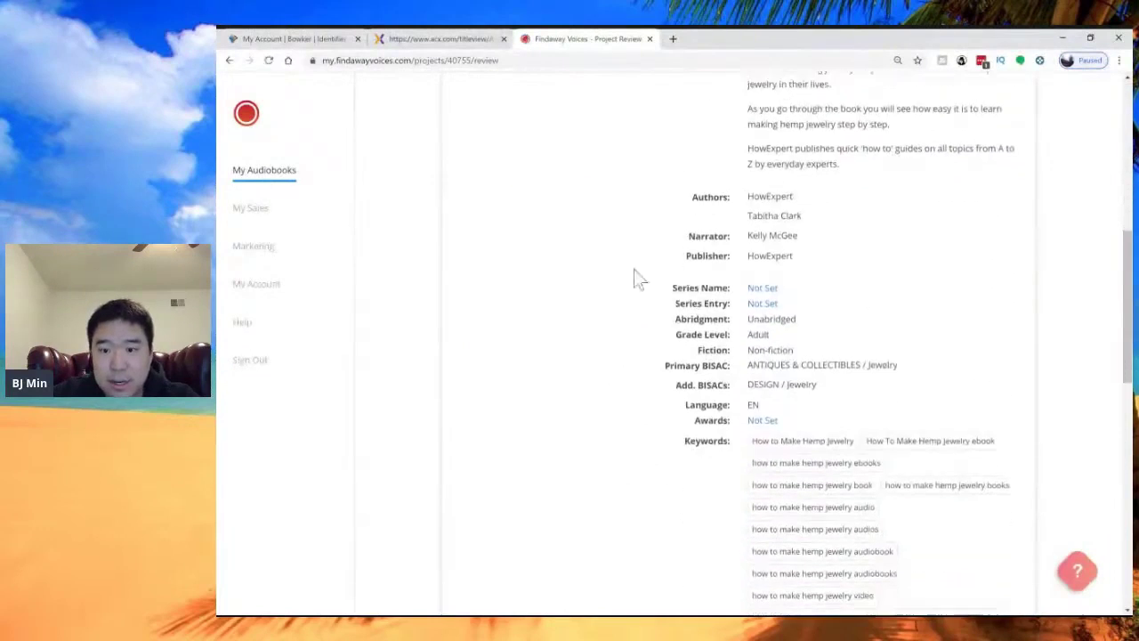
scroll(885, 300, down, 5)
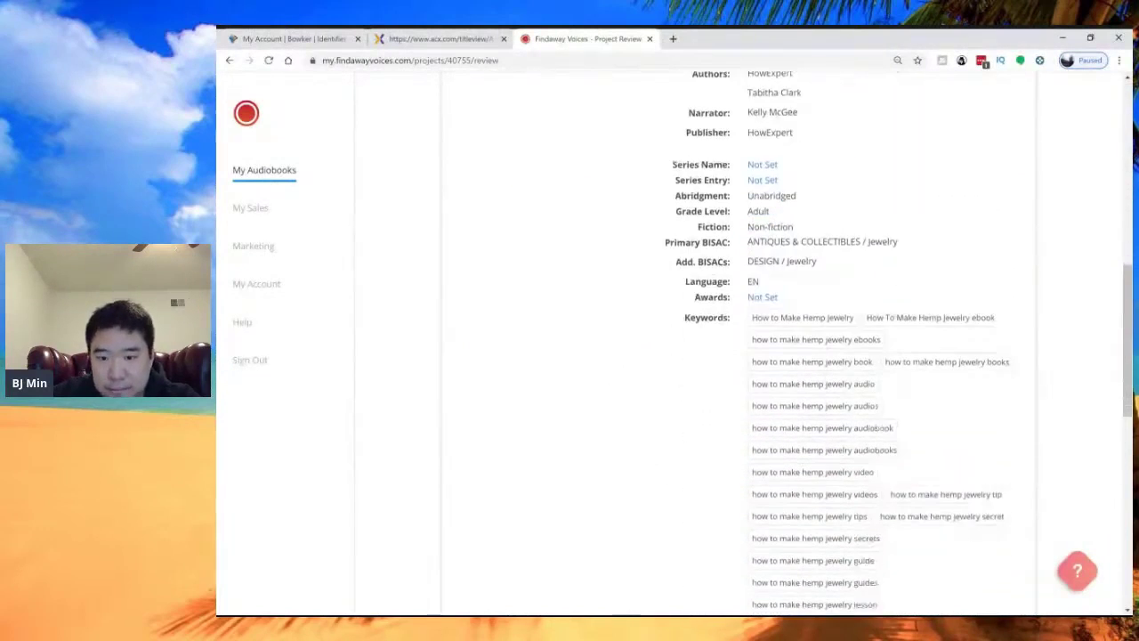
scroll(756, 347, down, 4)
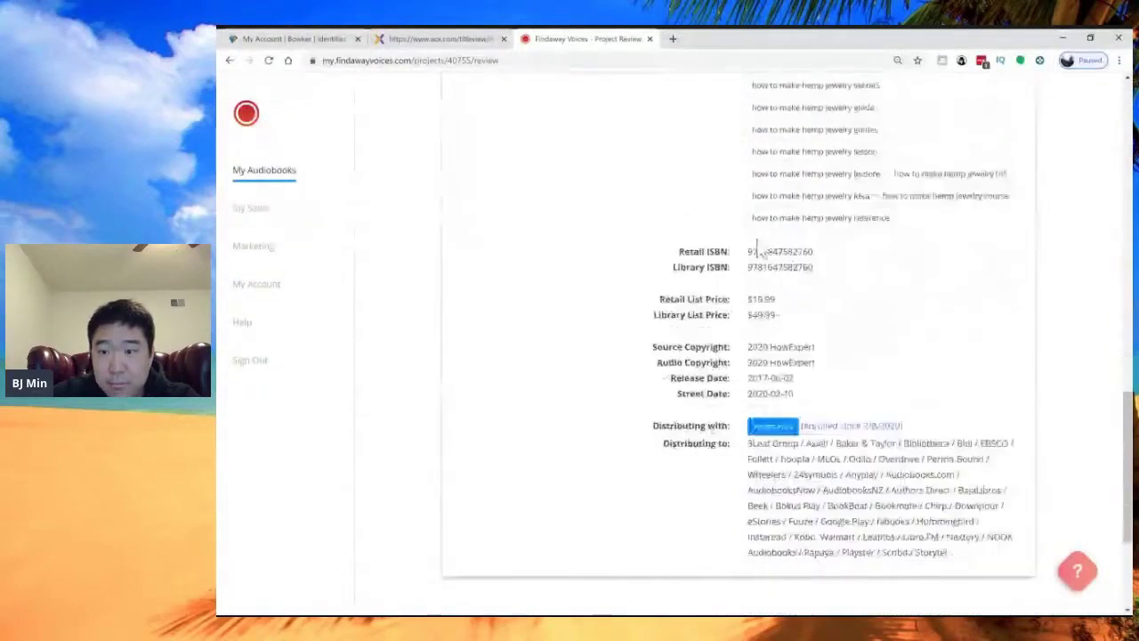
click(971, 415)
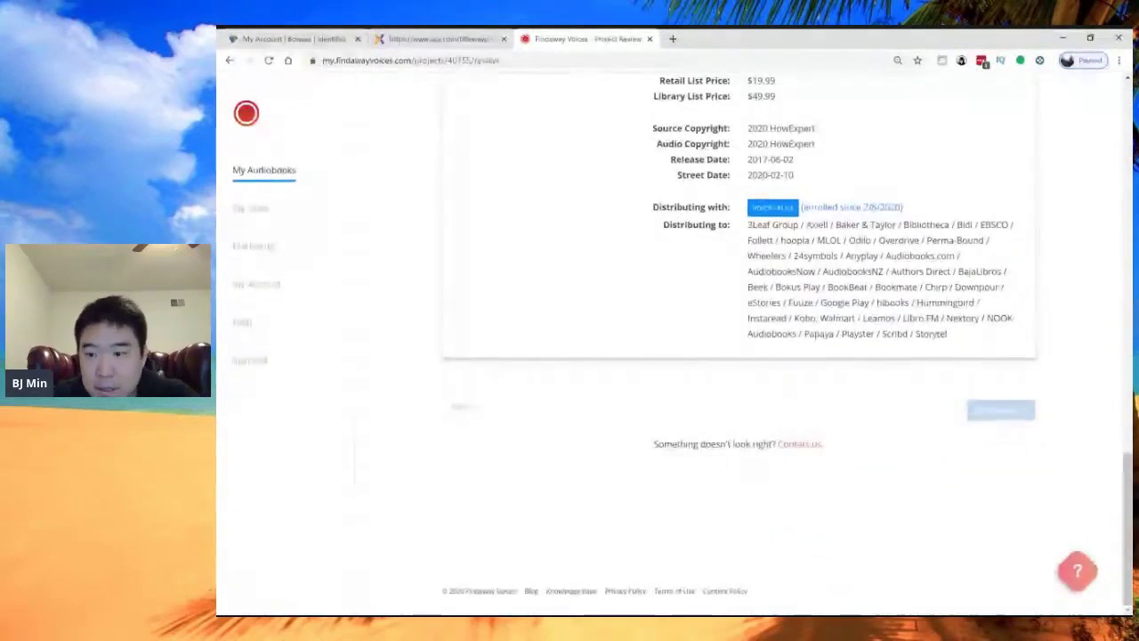